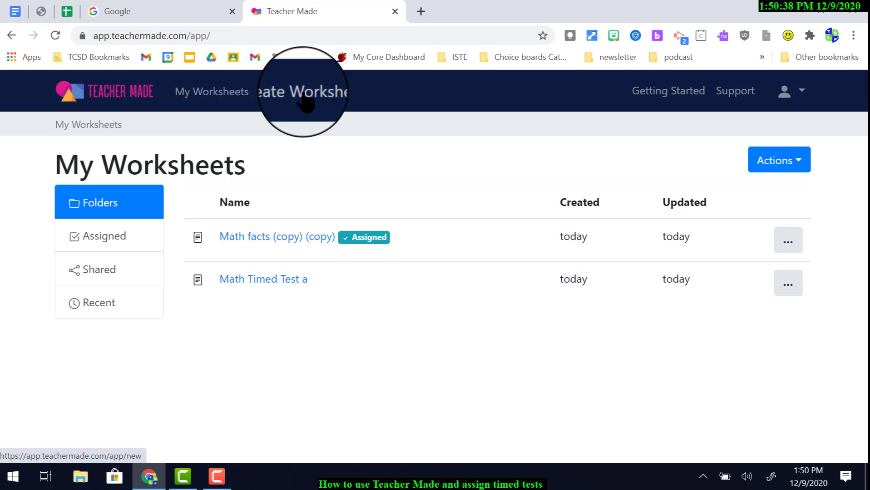
Start a new worksheet and title it "Math First Grade Timed Tests".
{"action": "left_click", "coordinate": [304, 96]}
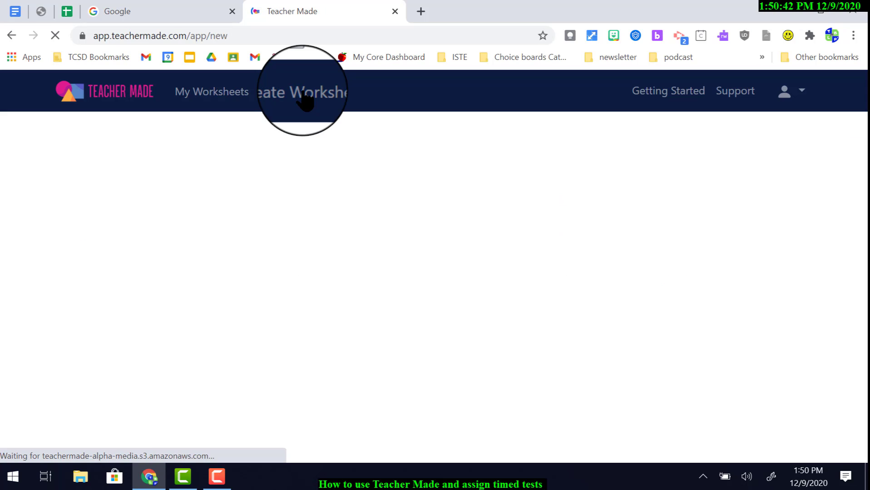
{"action": "left_click", "coordinate": [244, 213]}
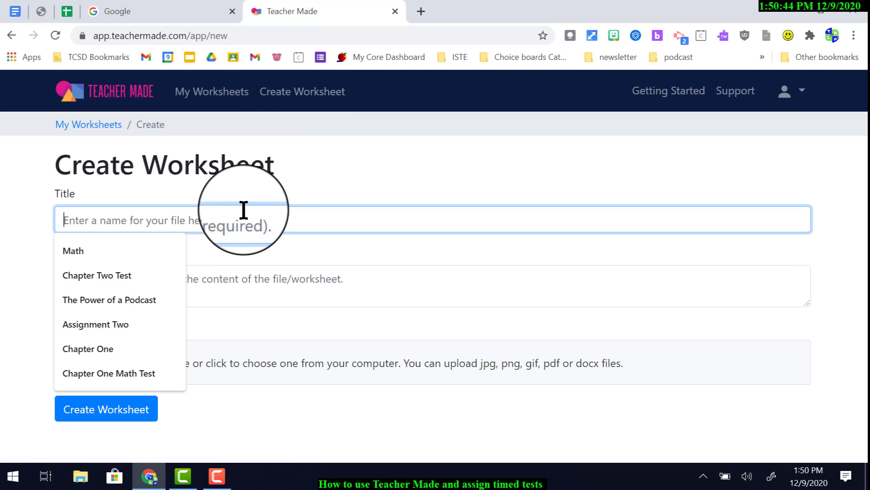
{"action": "type", "text": "M"}
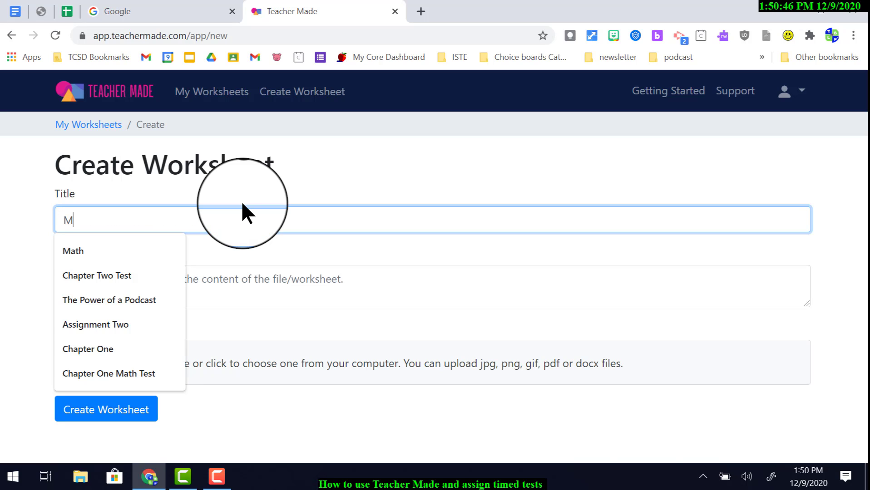
{"action": "type", "text": "ath First "}
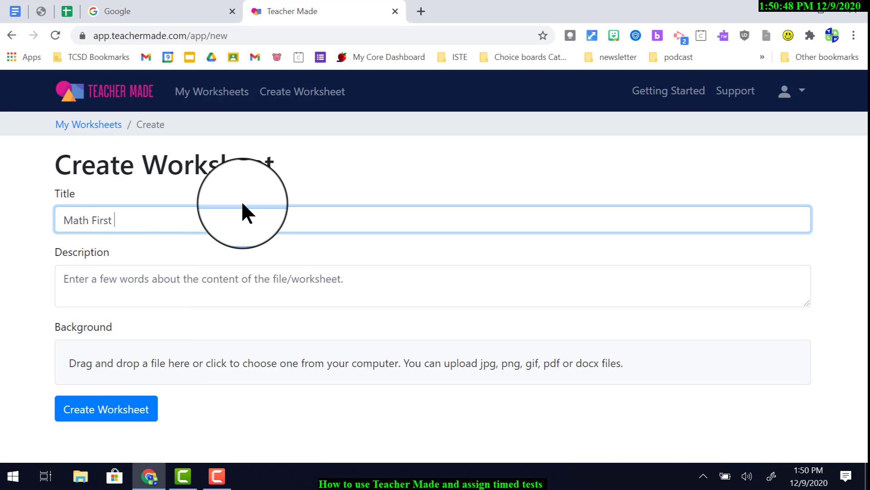
{"action": "type", "text": "Grade Timed"}
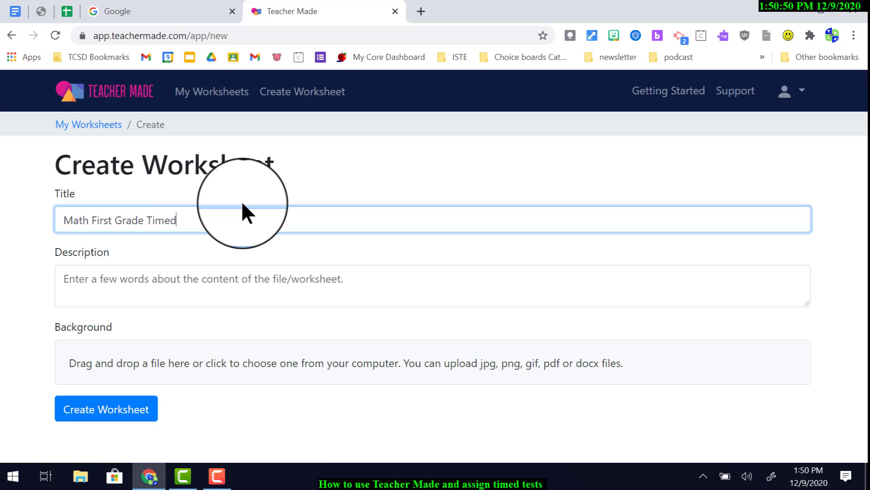
{"action": "type", "text": " Tests"}
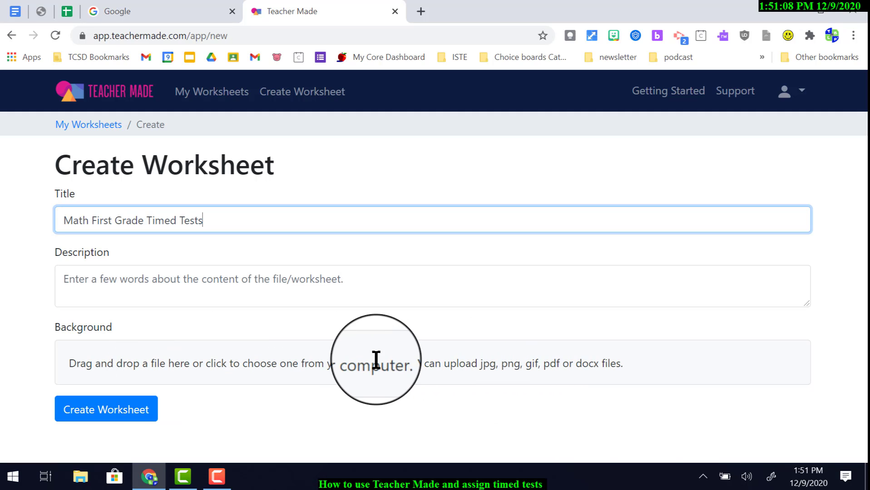
Upload the Desktop PDF Addition-Facts-1-to-10-100-math-fact-worksheets as the background and create the worksheet.
{"action": "left_click", "coordinate": [309, 364]}
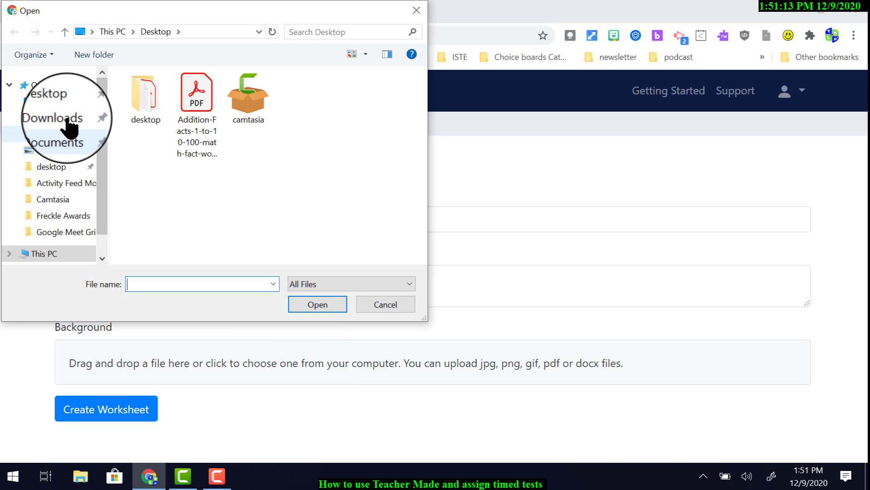
{"action": "left_click", "coordinate": [56, 102]}
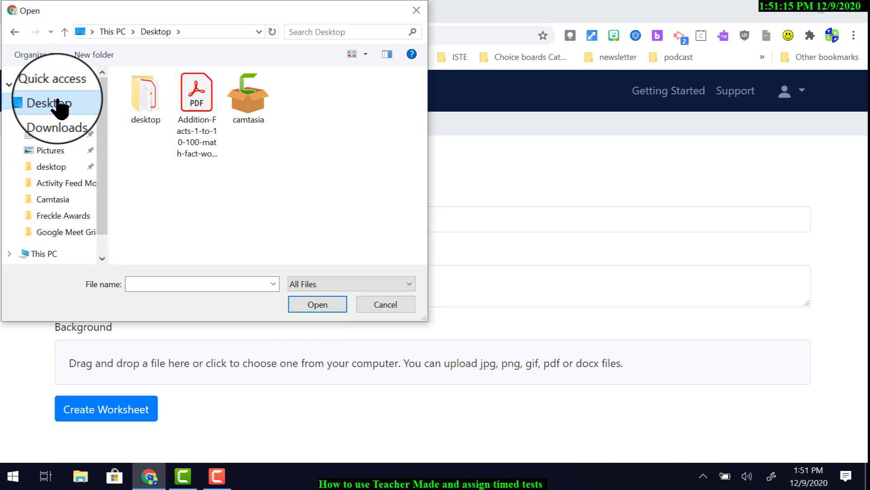
{"action": "left_click", "coordinate": [197, 101]}
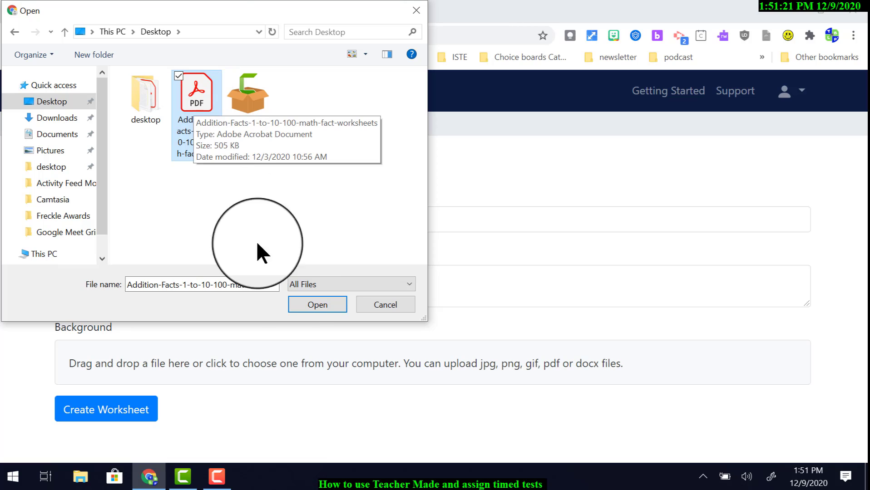
{"action": "left_click", "coordinate": [313, 298]}
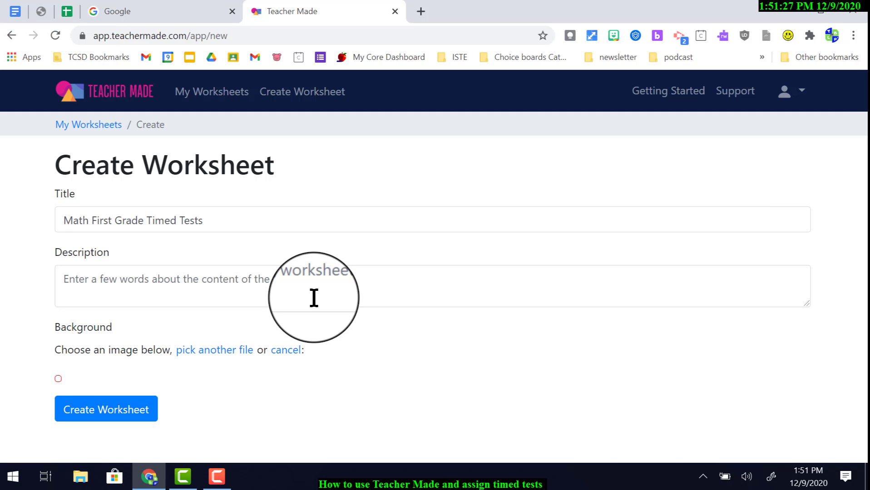
{"action": "scroll", "coordinate": [312, 301], "scroll_direction": "down", "scroll_amount": 2}
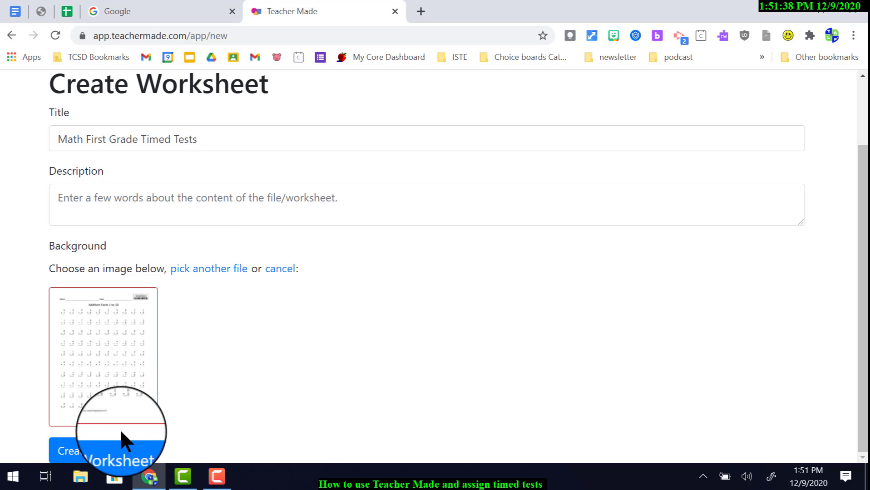
{"action": "left_click", "coordinate": [100, 455]}
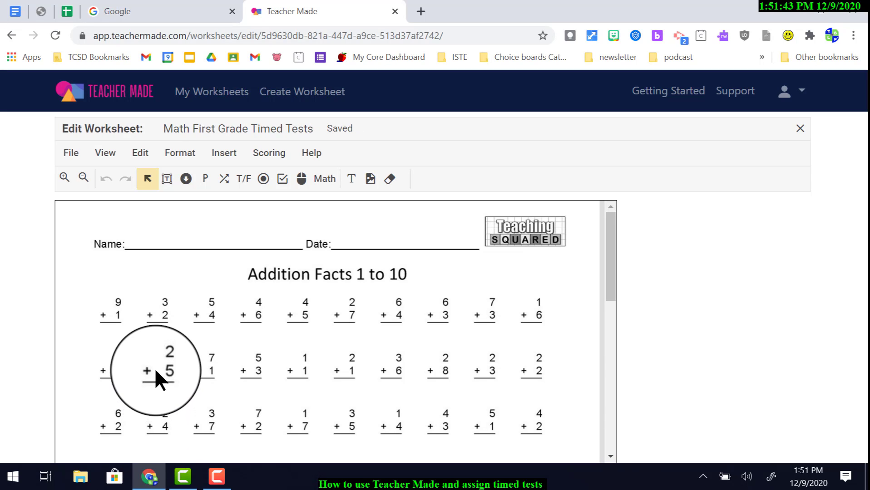
Insert a small short answer box under the 9 + 1 problem and save 10 as its correct answer.
{"action": "scroll", "coordinate": [155, 374], "scroll_direction": "down", "scroll_amount": 5}
{"action": "scroll", "coordinate": [155, 367], "scroll_direction": "down", "scroll_amount": 3}
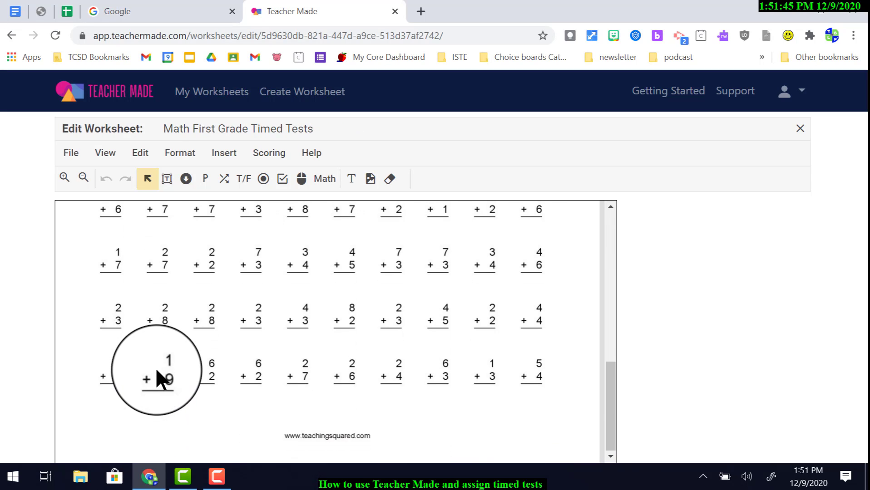
{"action": "scroll", "coordinate": [155, 367], "scroll_direction": "up", "scroll_amount": 8}
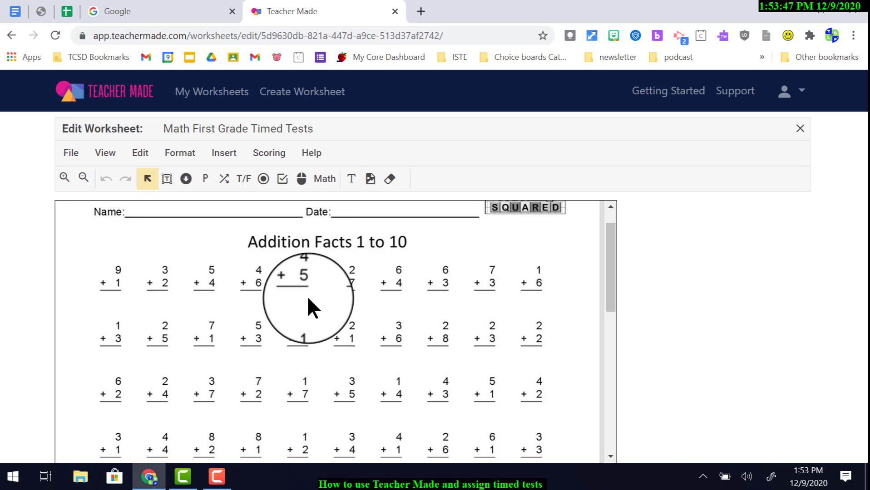
{"action": "left_click", "coordinate": [167, 179]}
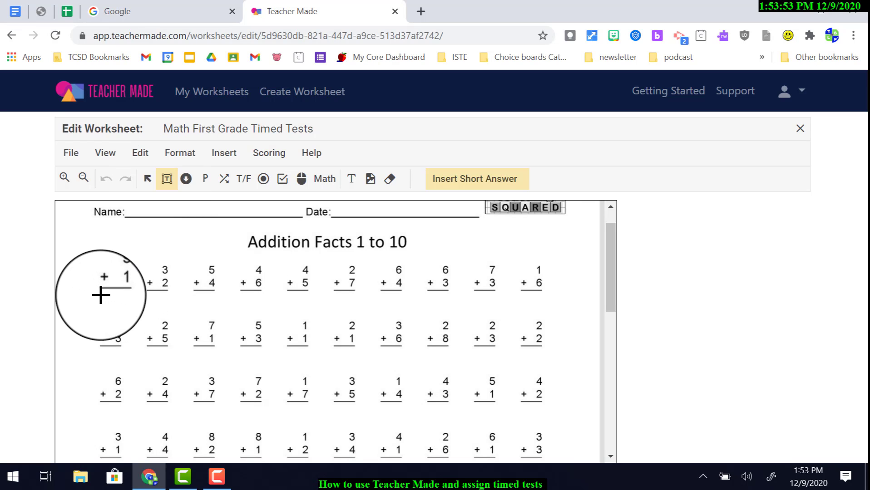
{"action": "left_click_drag", "start_coordinate": [100, 297], "coordinate": [123, 315]}
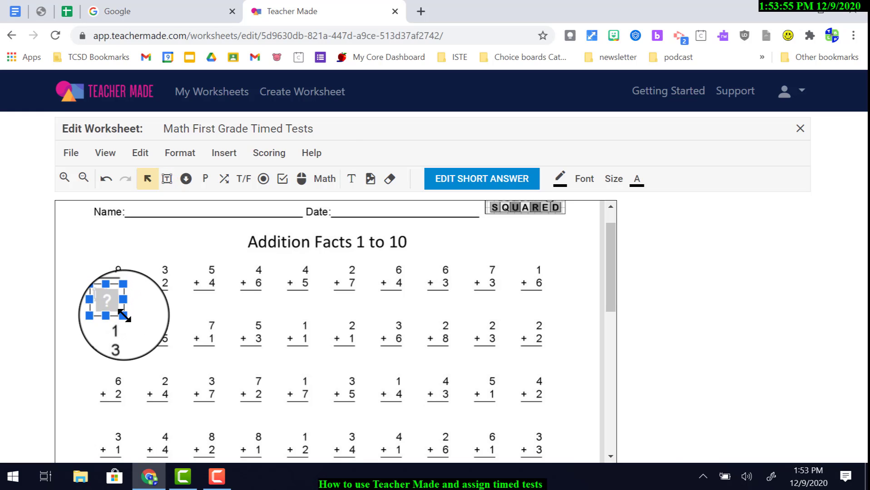
{"action": "left_click", "coordinate": [466, 184]}
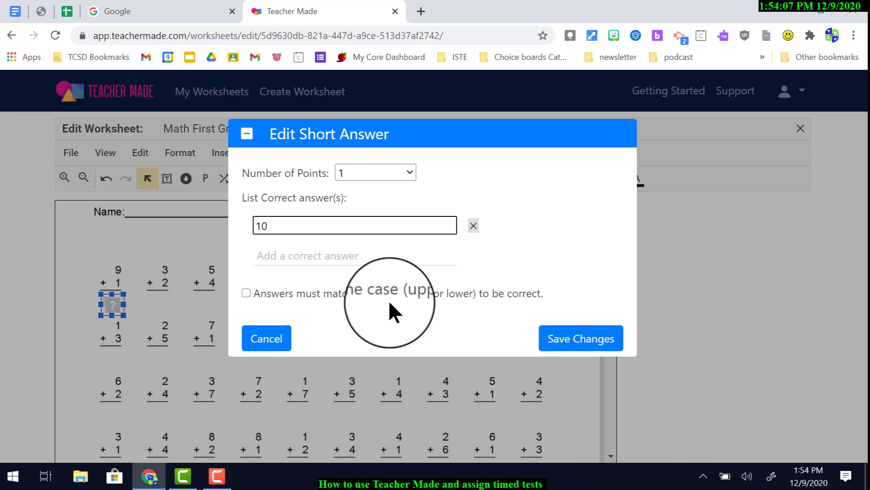
{"action": "left_click", "coordinate": [608, 344]}
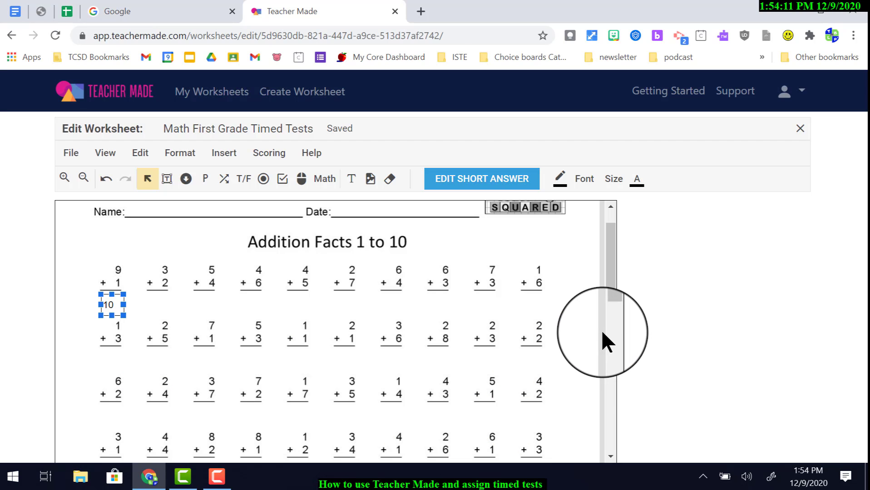
Duplicate the short answer box under 9 + 1 four times.
{"action": "left_click_drag", "start_coordinate": [608, 268], "coordinate": [568, 274]}
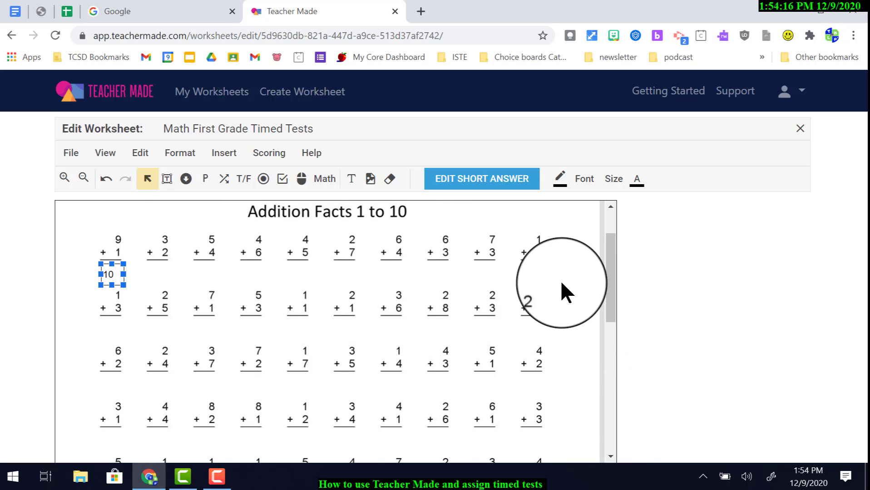
{"action": "left_click", "coordinate": [136, 154]}
{"action": "left_click", "coordinate": [168, 259]}
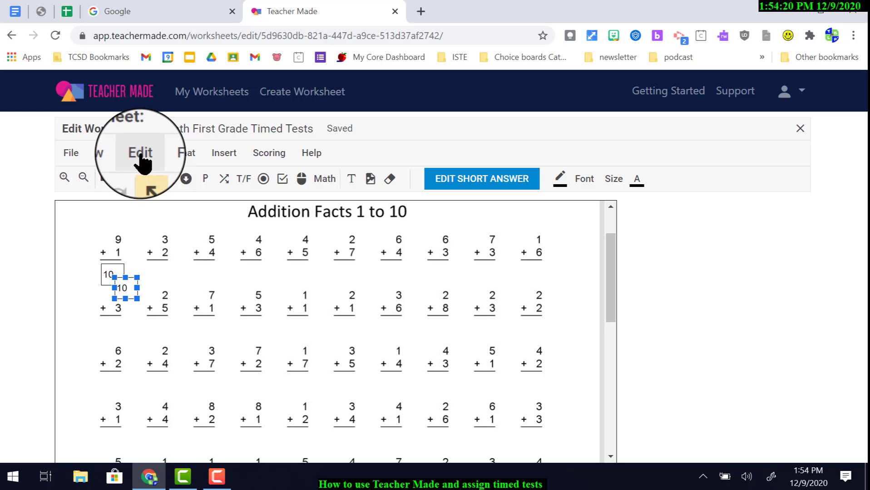
{"action": "left_click", "coordinate": [140, 152]}
{"action": "left_click", "coordinate": [165, 258]}
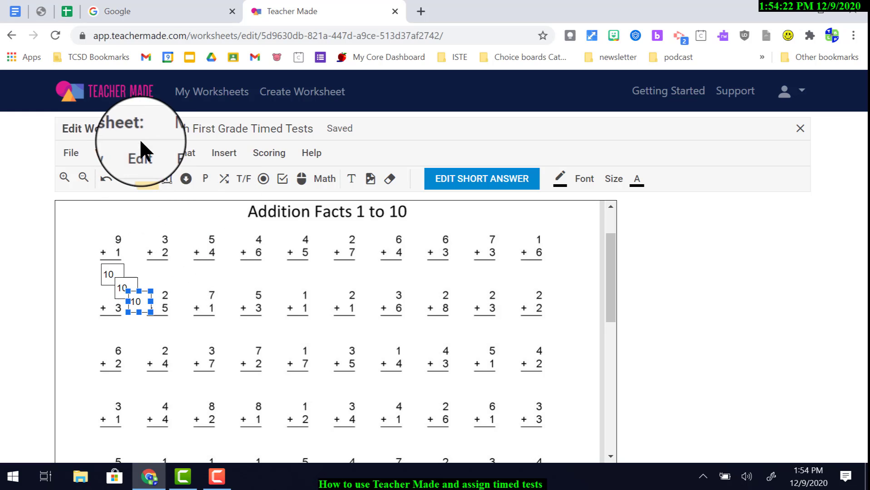
{"action": "left_click", "coordinate": [140, 153]}
{"action": "left_click", "coordinate": [166, 259]}
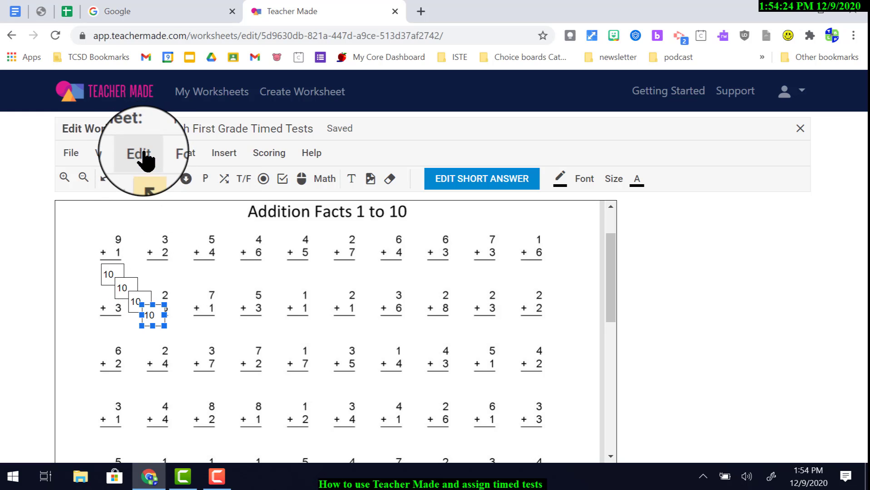
{"action": "left_click", "coordinate": [140, 153]}
{"action": "left_click", "coordinate": [167, 263]}
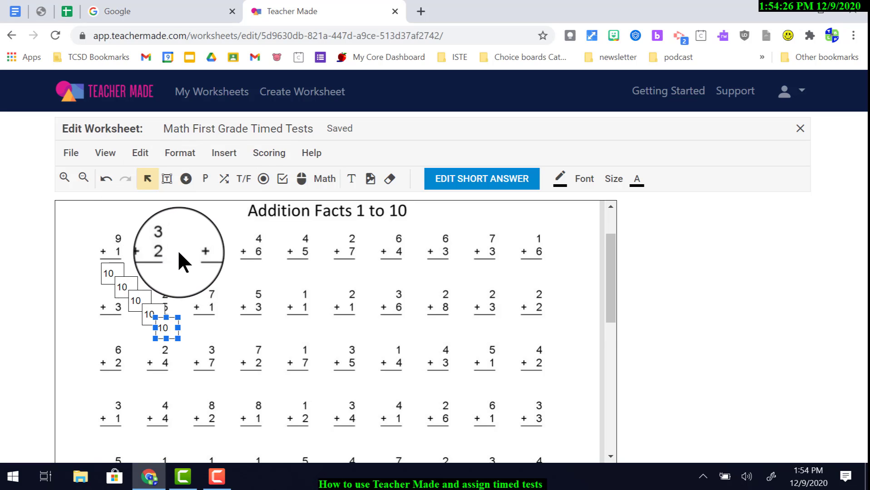
Move the four duplicated answer boxes under the problems 2 + 8, 1 + 9, 3 + 7 and 8 + 2.
{"action": "scroll", "coordinate": [178, 253], "scroll_direction": "down", "scroll_amount": 1}
{"action": "left_click_drag", "start_coordinate": [168, 262], "coordinate": [446, 262]}
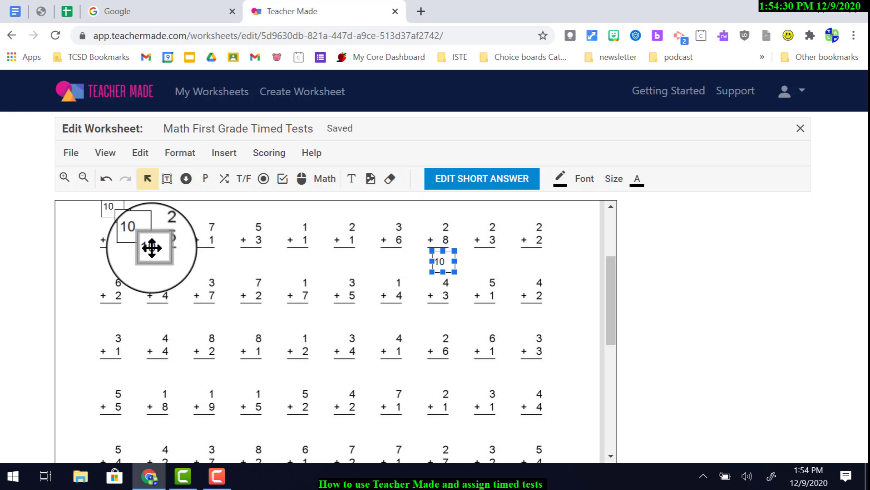
{"action": "left_click_drag", "start_coordinate": [150, 249], "coordinate": [202, 427]}
{"action": "scroll", "coordinate": [310, 338], "scroll_direction": "down", "scroll_amount": 2}
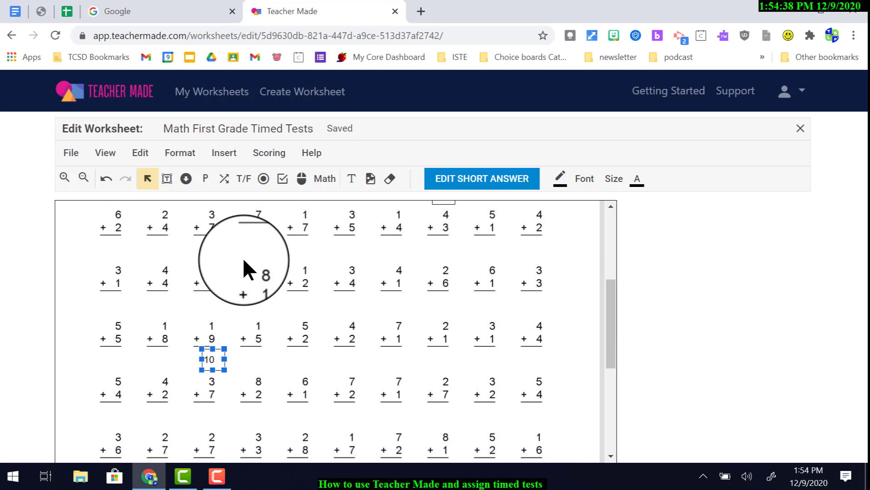
{"action": "scroll", "coordinate": [349, 263], "scroll_direction": "up", "scroll_amount": 2}
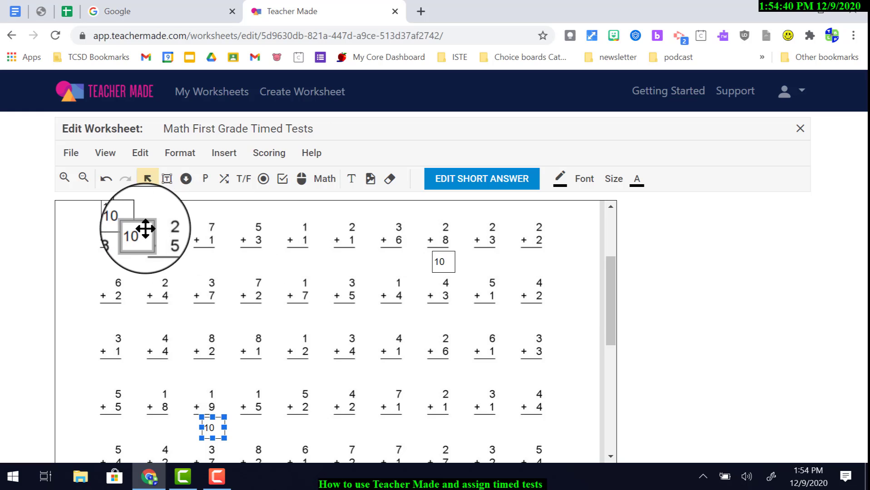
{"action": "left_click_drag", "start_coordinate": [137, 233], "coordinate": [211, 323]}
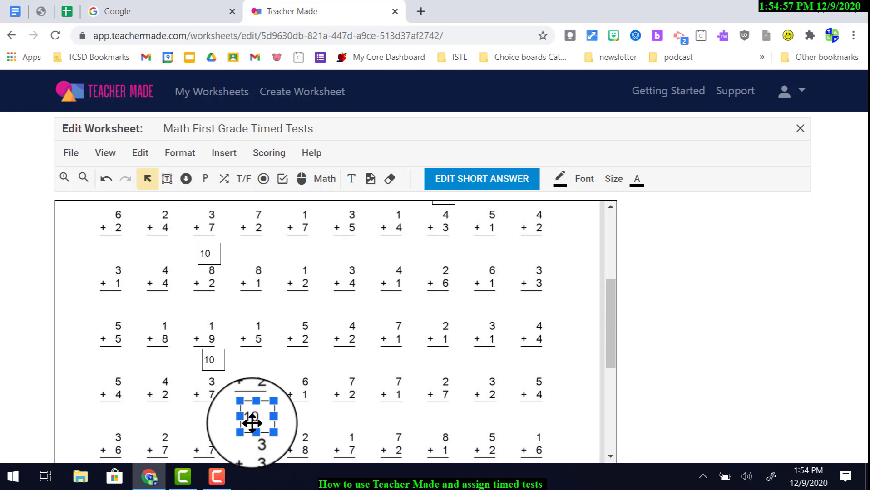
{"action": "left_click_drag", "start_coordinate": [252, 413], "coordinate": [251, 420]}
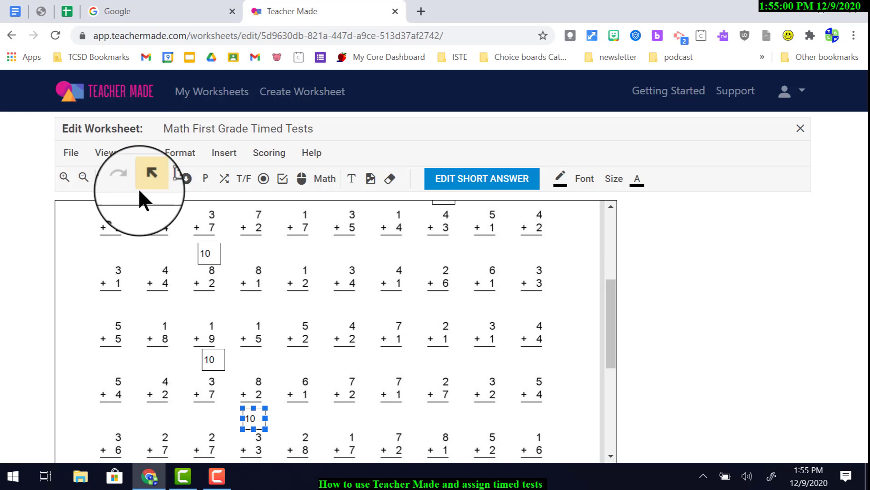
Duplicate the answer box under 8 + 2 and move the copy under the 3 + 2 problem in the first row.
{"action": "left_click", "coordinate": [140, 153]}
{"action": "left_click", "coordinate": [170, 262]}
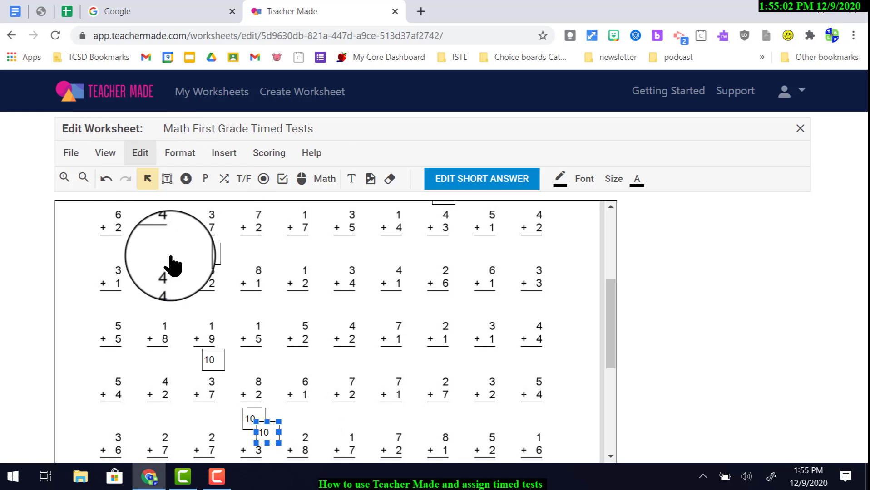
{"action": "left_click_drag", "start_coordinate": [267, 406], "coordinate": [207, 252]}
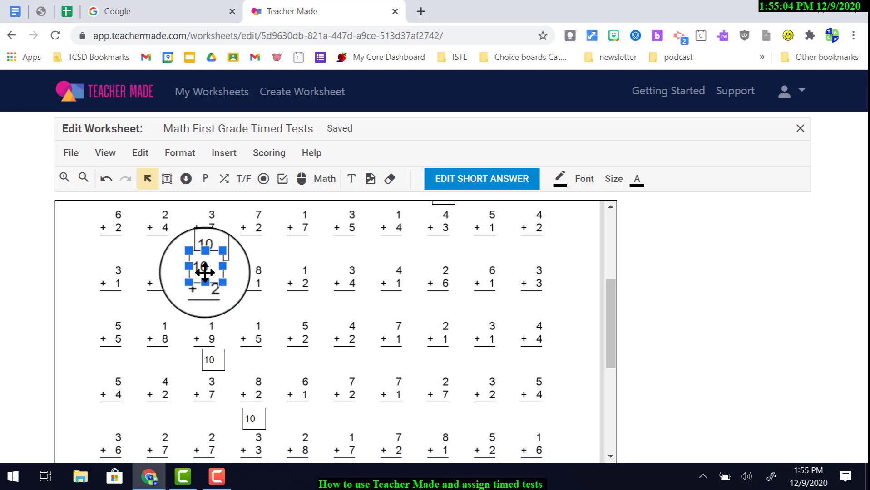
{"action": "scroll", "coordinate": [215, 277], "scroll_direction": "up", "scroll_amount": 5}
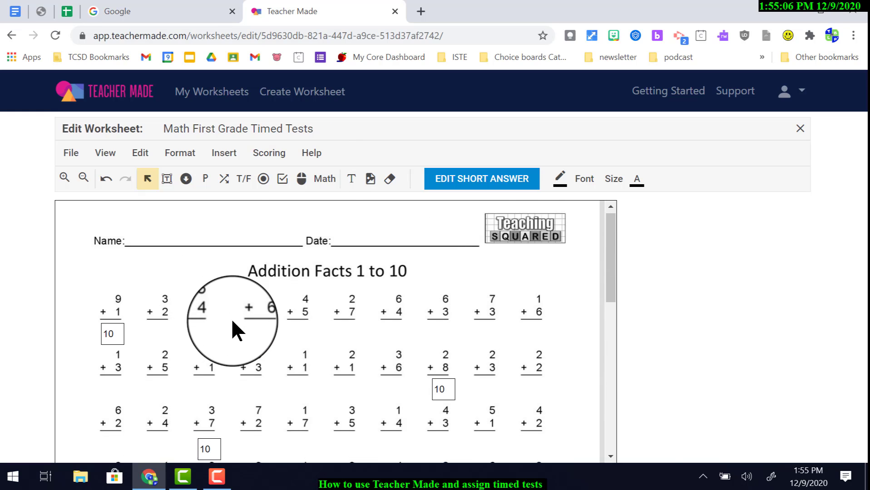
{"action": "scroll", "coordinate": [231, 318], "scroll_direction": "down", "scroll_amount": 5}
{"action": "left_click_drag", "start_coordinate": [213, 299], "coordinate": [194, 226]}
{"action": "scroll", "coordinate": [198, 254], "scroll_direction": "up", "scroll_amount": 5}
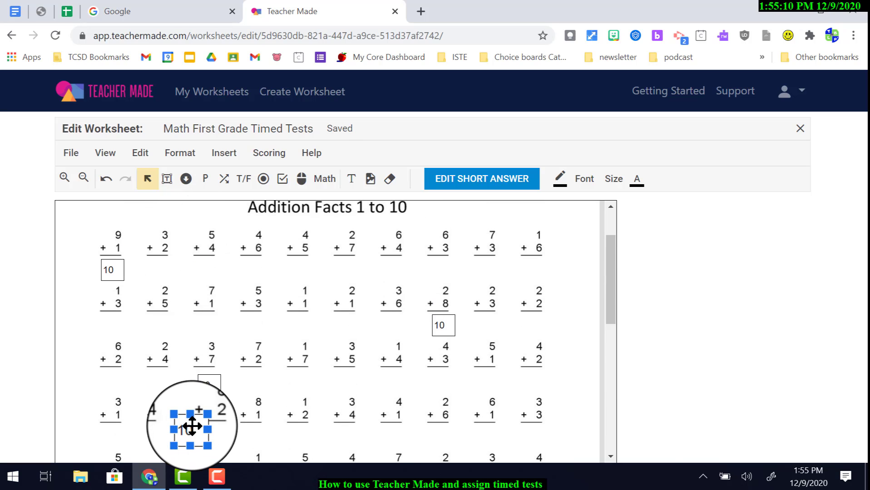
{"action": "left_click_drag", "start_coordinate": [188, 424], "coordinate": [159, 273]}
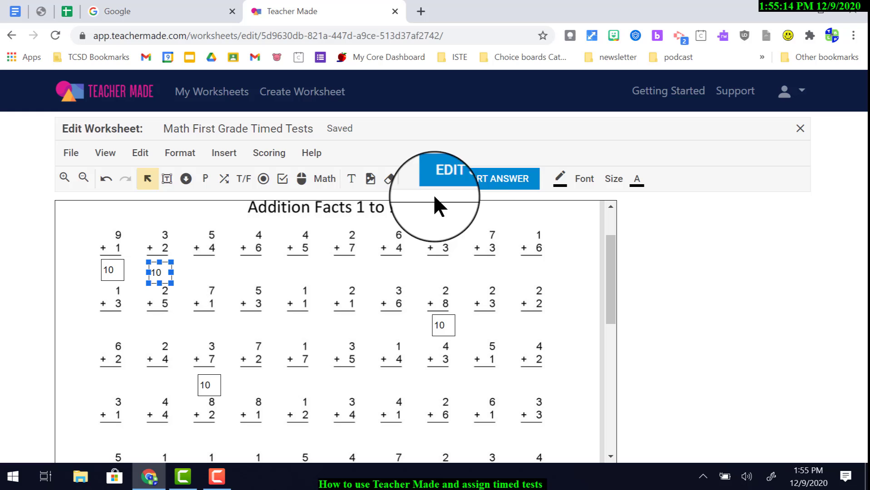
Set the correct answer of the short answer box under 3 + 2 to 5 and save it.
{"action": "left_click", "coordinate": [479, 184]}
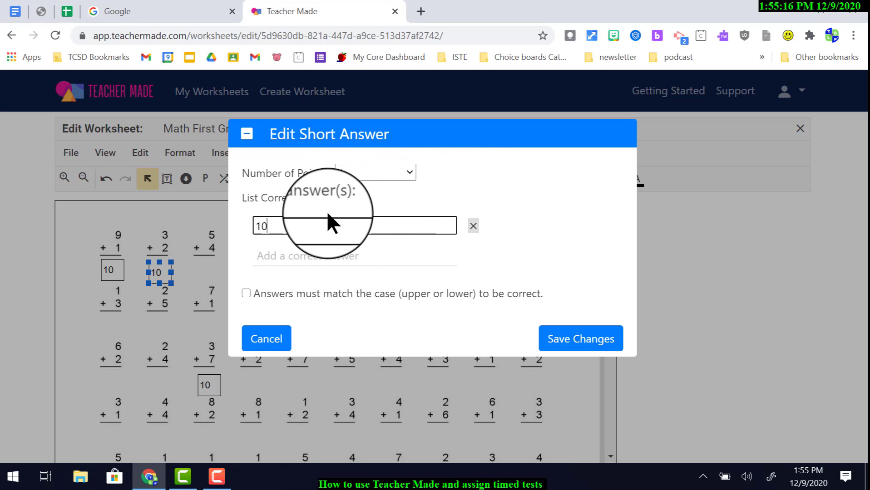
{"action": "left_click_drag", "start_coordinate": [278, 225], "coordinate": [210, 235]}
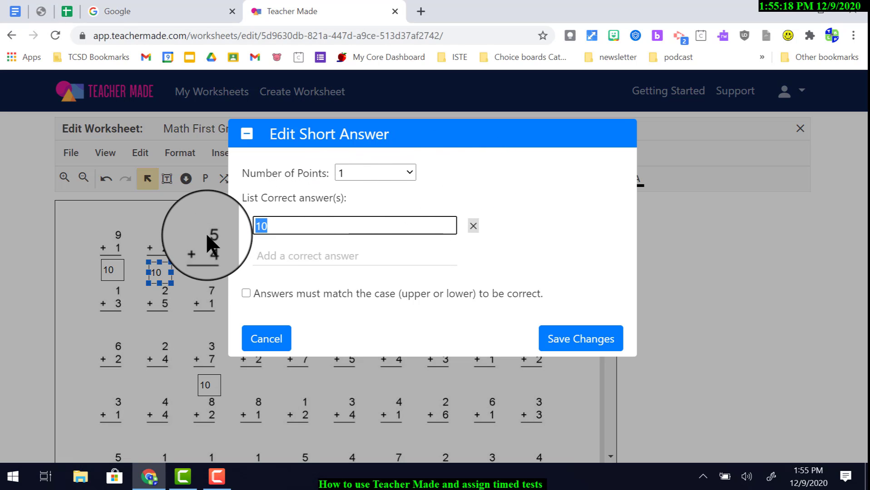
{"action": "type", "text": "5"}
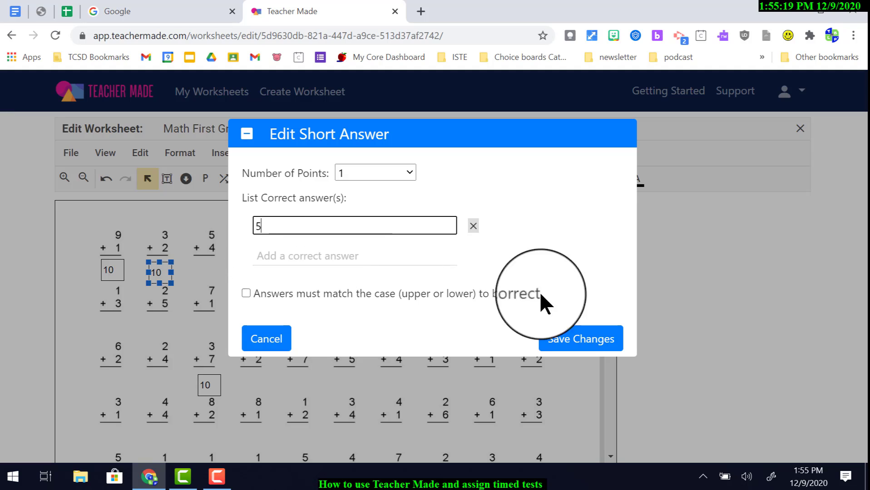
{"action": "left_click", "coordinate": [577, 348]}
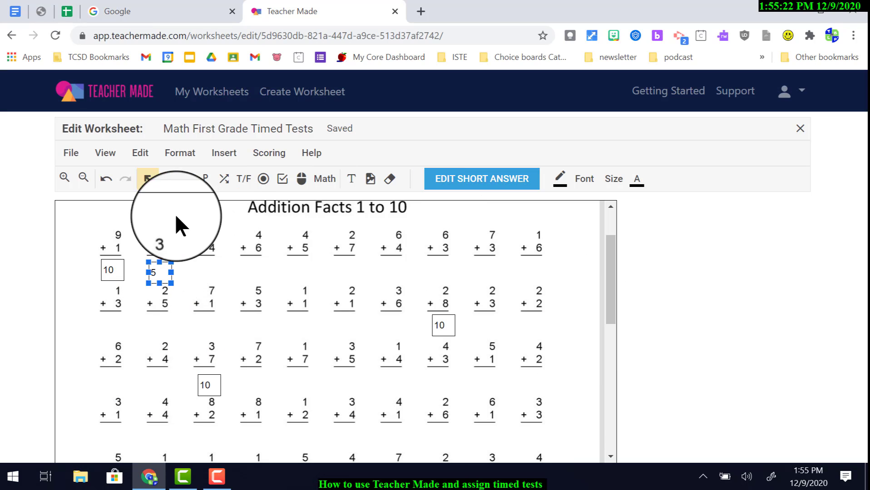
Duplicate the answer box under 3 + 2 twice, placing the copies under 2 + 3 and 4 + 1, and nudge the original up slightly.
{"action": "left_click", "coordinate": [145, 155]}
{"action": "left_click", "coordinate": [210, 260]}
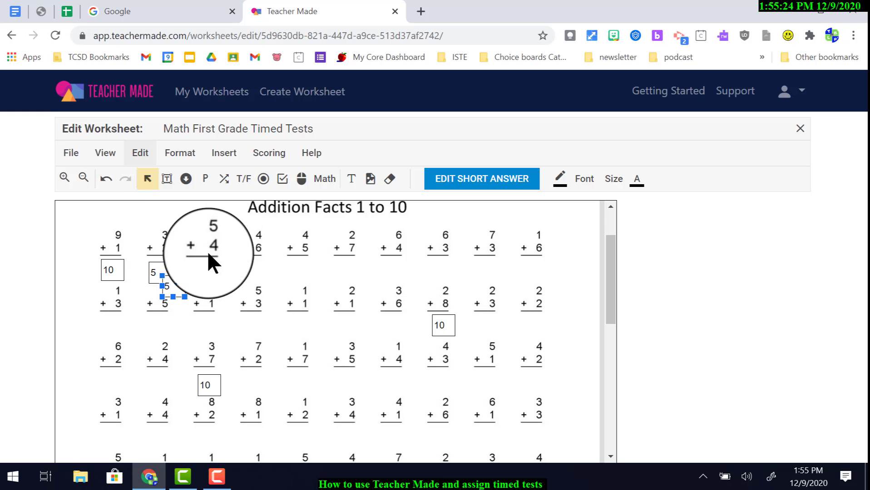
{"action": "left_click", "coordinate": [141, 153]}
{"action": "left_click", "coordinate": [171, 258]}
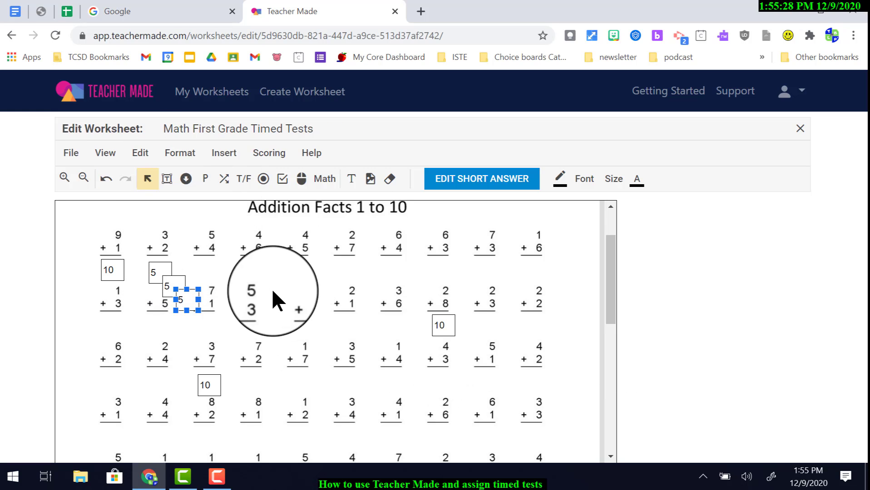
{"action": "left_click_drag", "start_coordinate": [189, 299], "coordinate": [496, 318]}
{"action": "key", "text": "ctrl+v"}
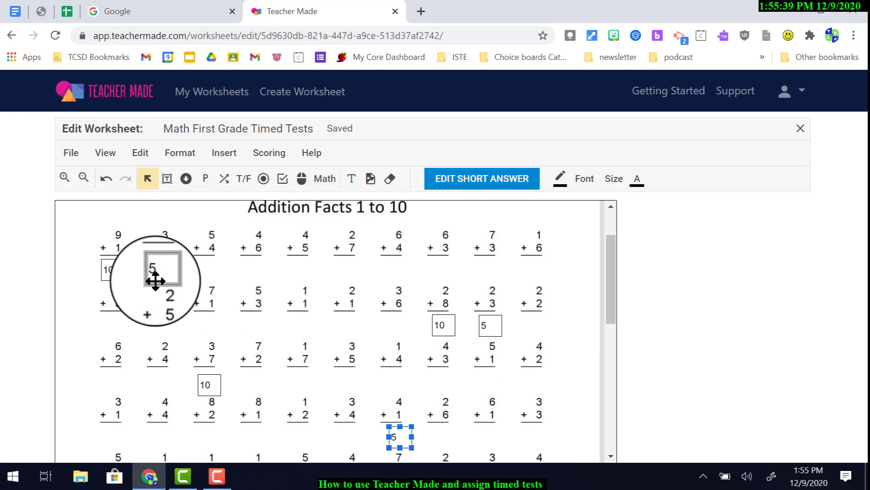
{"action": "left_click", "coordinate": [154, 272]}
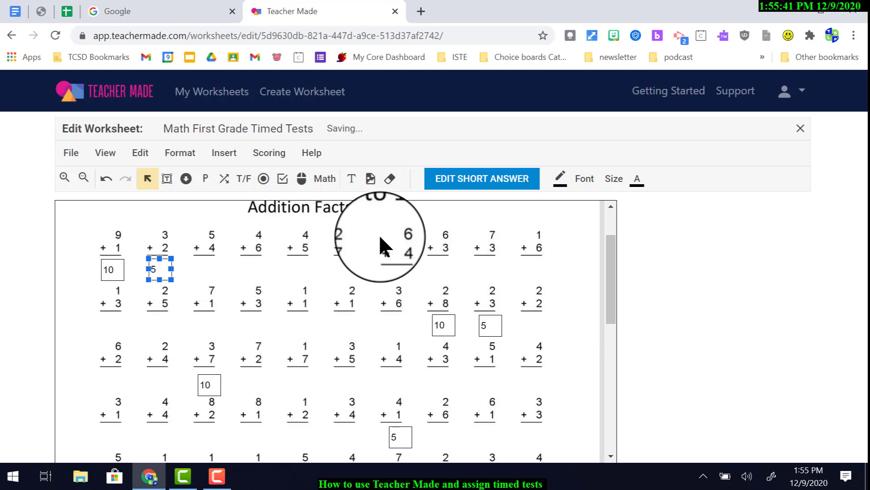
Close this worksheet, open the content of Math Timed Test a from My Worksheets to review its answer boxes, and close it again.
{"action": "left_click", "coordinate": [800, 129]}
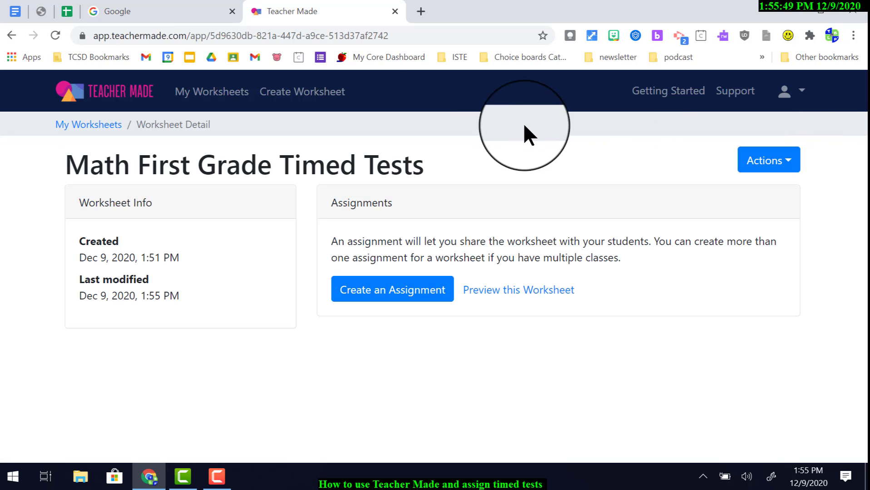
{"action": "left_click", "coordinate": [218, 93]}
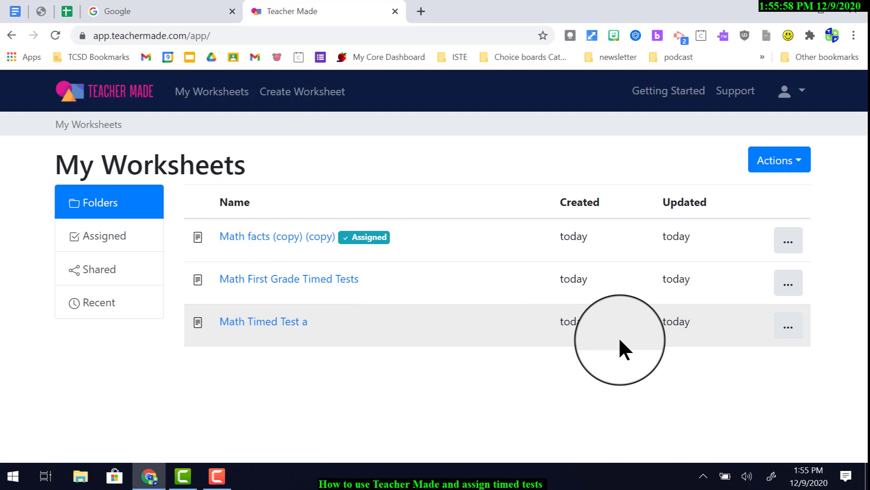
{"action": "left_click", "coordinate": [791, 328]}
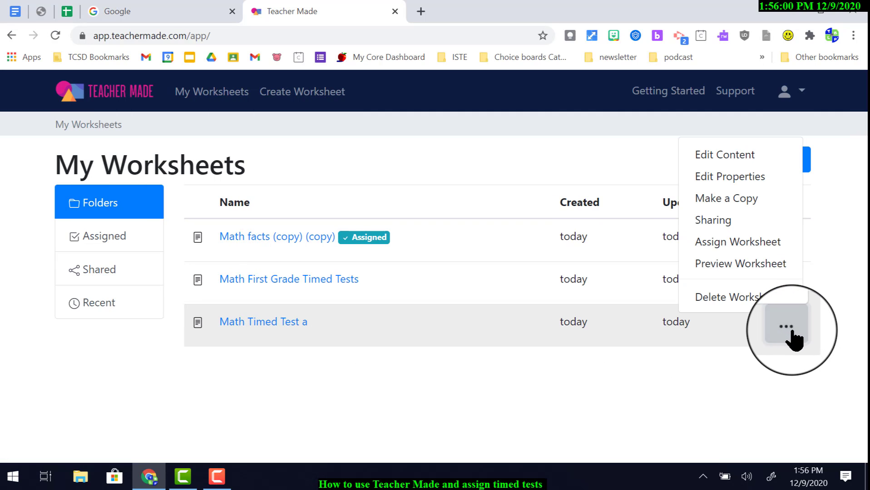
{"action": "left_click", "coordinate": [731, 156]}
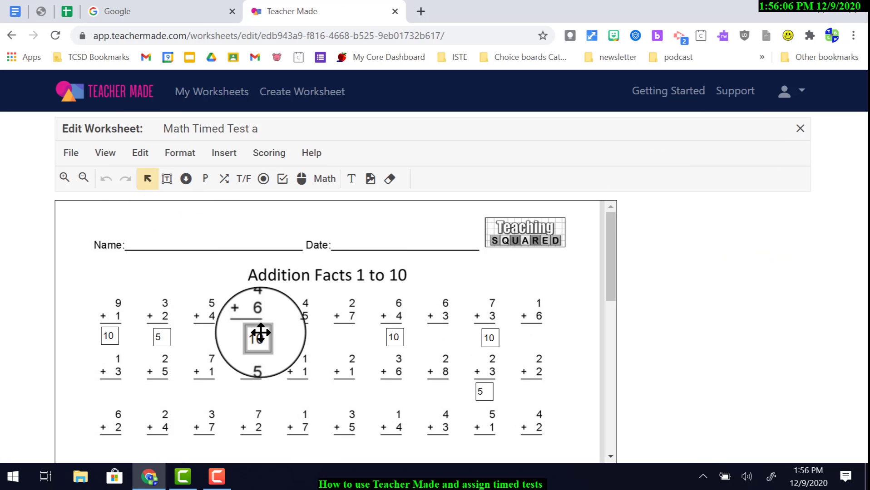
{"action": "left_click", "coordinate": [807, 130]}
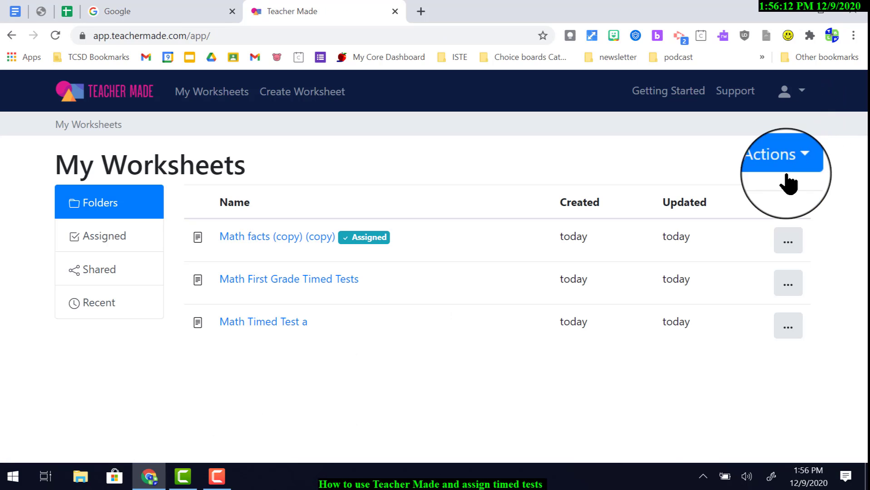
Add the description "Please make sure you answer all the questions as fast as you can." to the Math Timed Test a worksheet.
{"action": "left_click", "coordinate": [789, 328]}
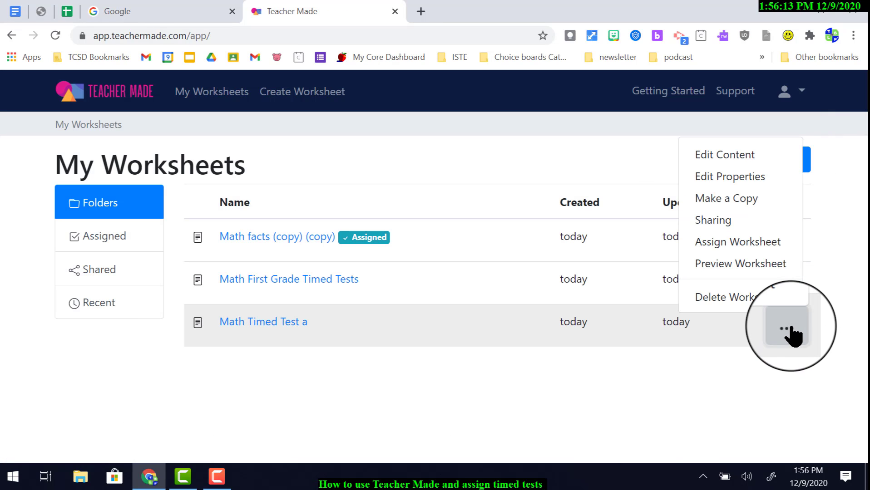
{"action": "left_click", "coordinate": [714, 178]}
{"action": "left_click", "coordinate": [386, 285]}
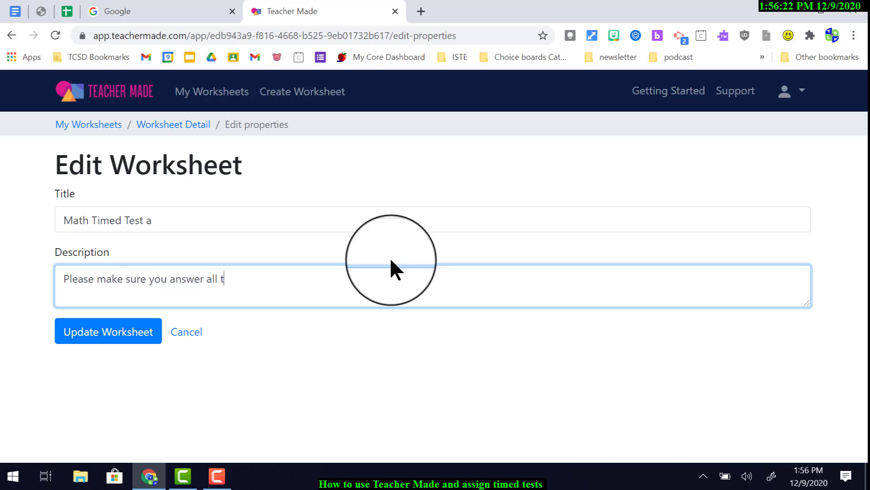
{"action": "type", "text": "Please make sure you answer all the questions as "}
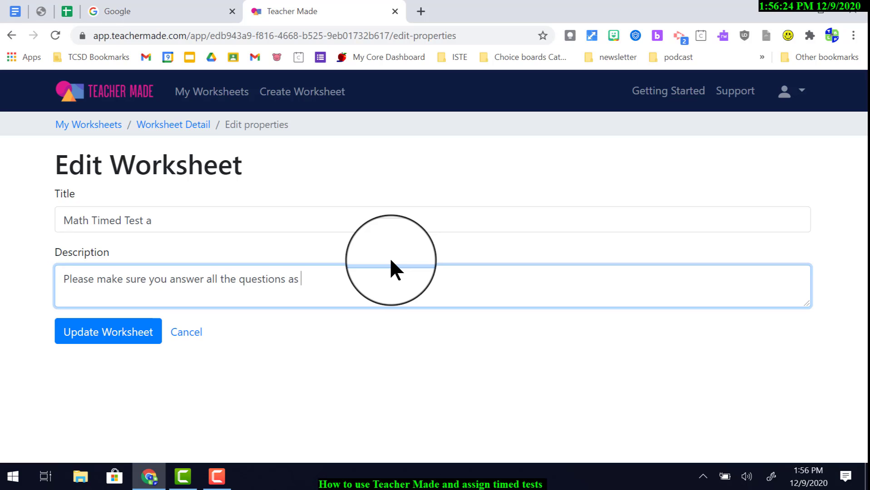
{"action": "type", "text": "fast as you can."}
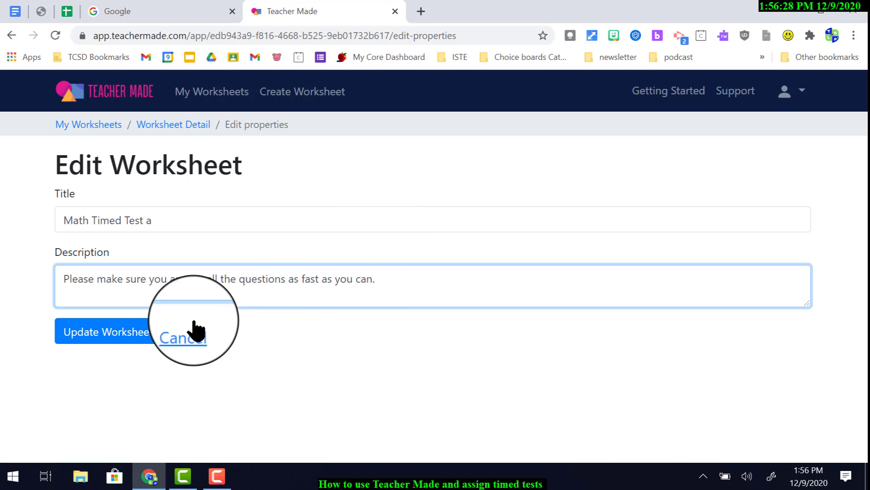
{"action": "left_click", "coordinate": [149, 338]}
Enable sharing for the Math Timed Test a worksheet and copy its share link.
{"action": "left_click", "coordinate": [768, 161]}
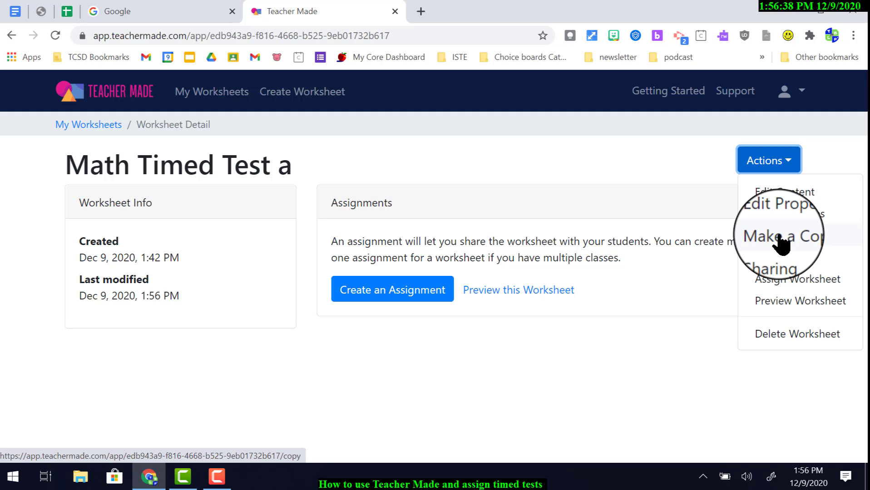
{"action": "left_click", "coordinate": [774, 264]}
{"action": "left_click", "coordinate": [502, 216]}
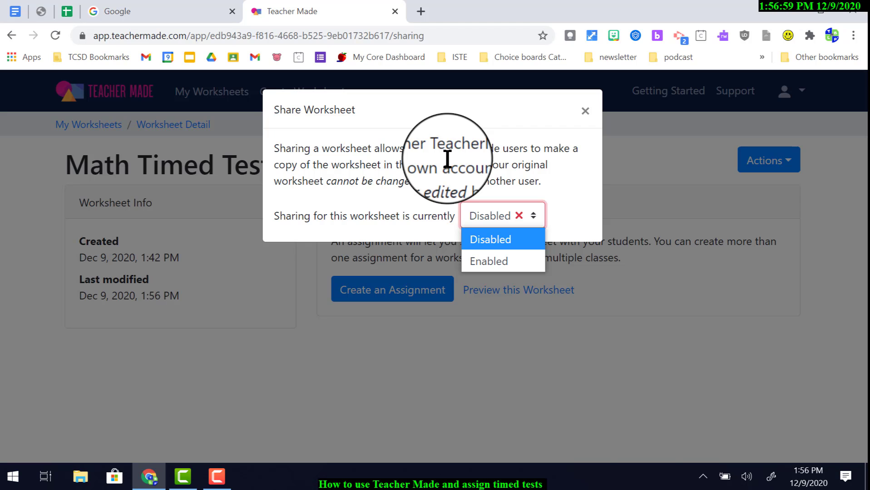
{"action": "left_click", "coordinate": [479, 261]}
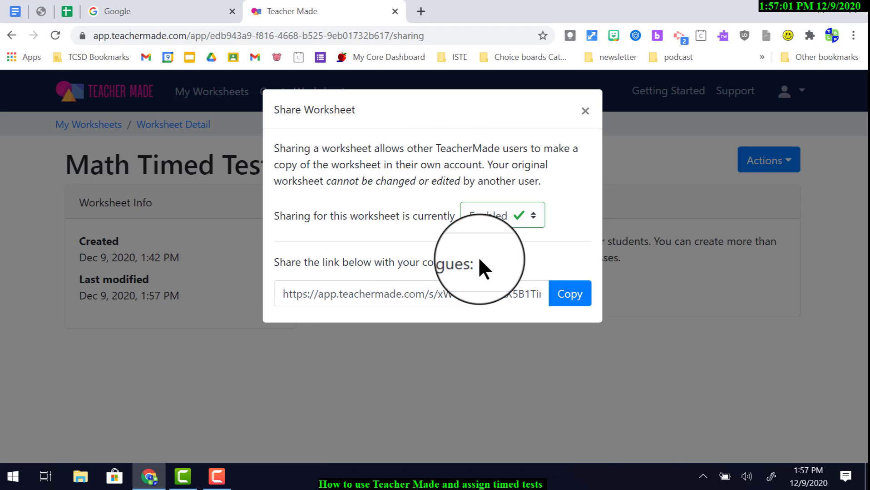
{"action": "left_click", "coordinate": [570, 296]}
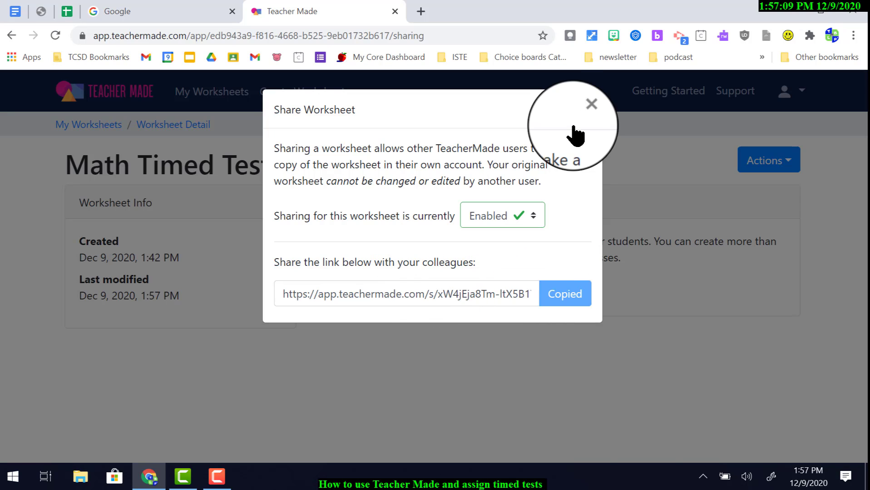
{"action": "left_click", "coordinate": [585, 117]}
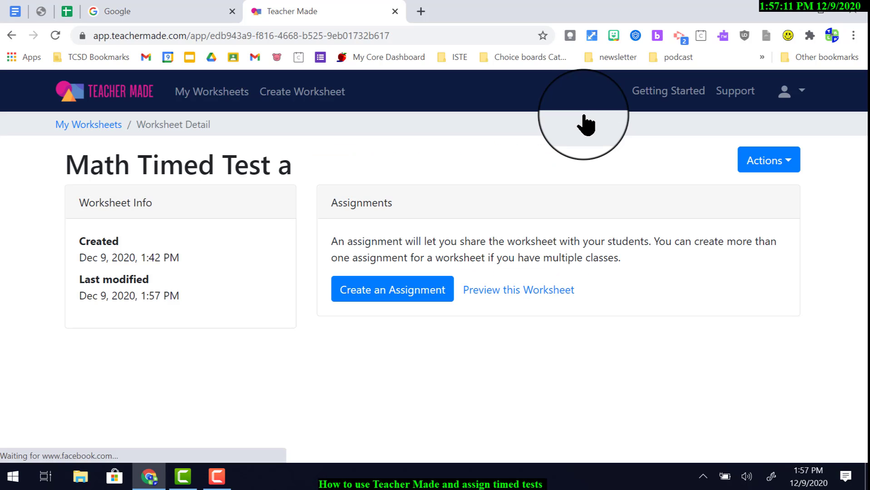
Start assigning Math Timed Test a with student sign-in by name or ID, validated against a list of names or IDs.
{"action": "left_click", "coordinate": [774, 167]}
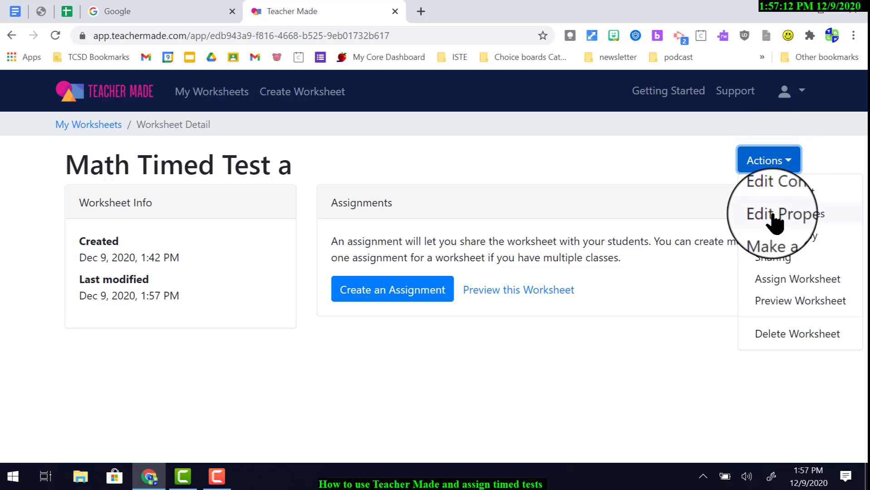
{"action": "left_click", "coordinate": [774, 291]}
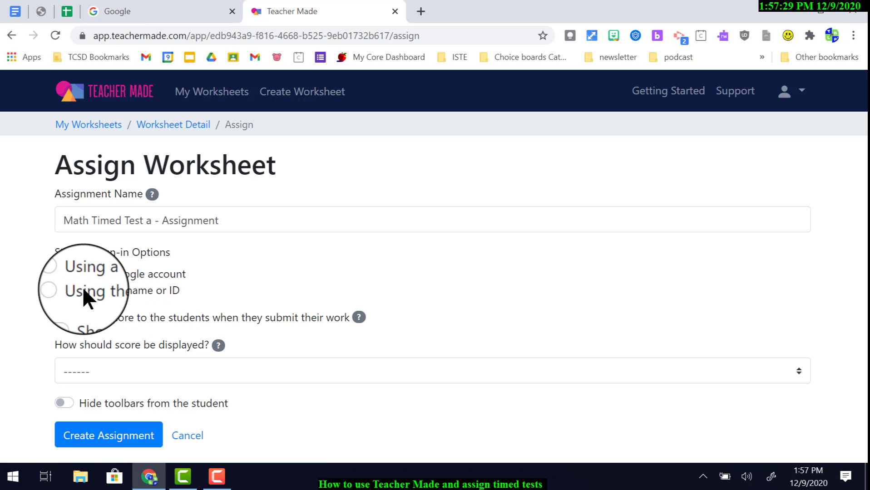
{"action": "left_click", "coordinate": [58, 289]}
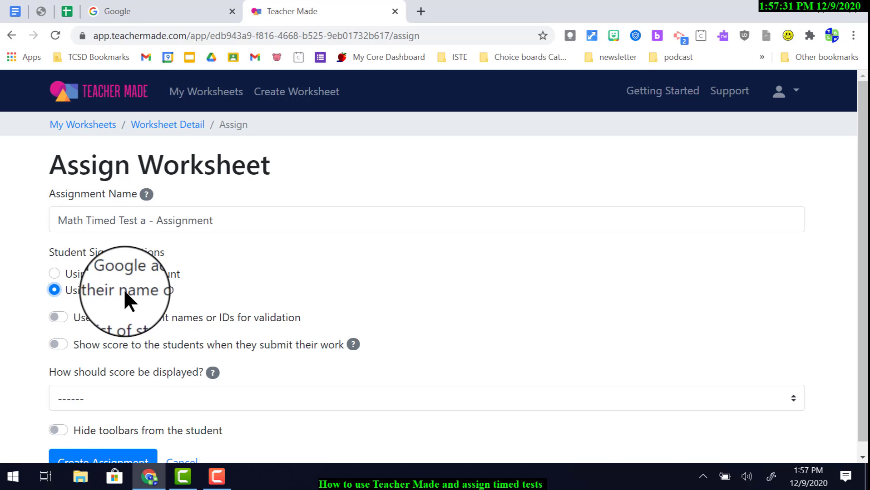
{"action": "left_click", "coordinate": [126, 321]}
Enter four sample names in the student validation list, one per line.
{"action": "left_click", "coordinate": [117, 355]}
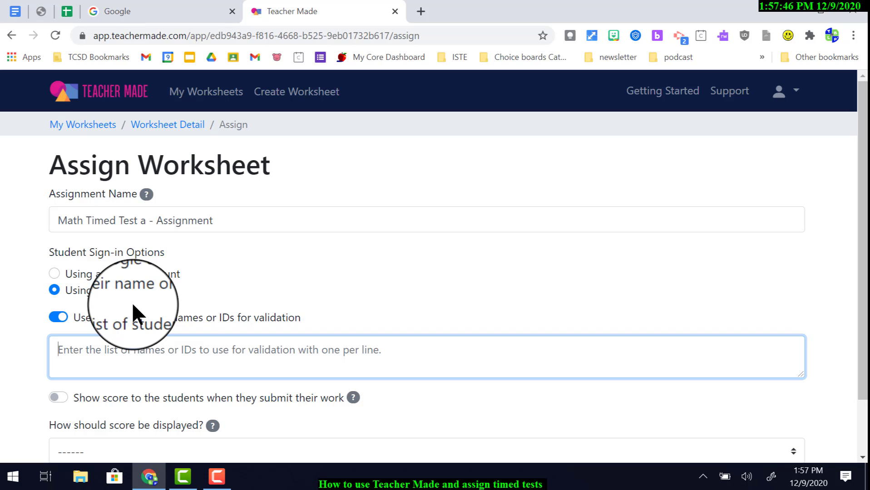
{"action": "type", "text": "Math"}
{"action": "key", "text": "Return"}
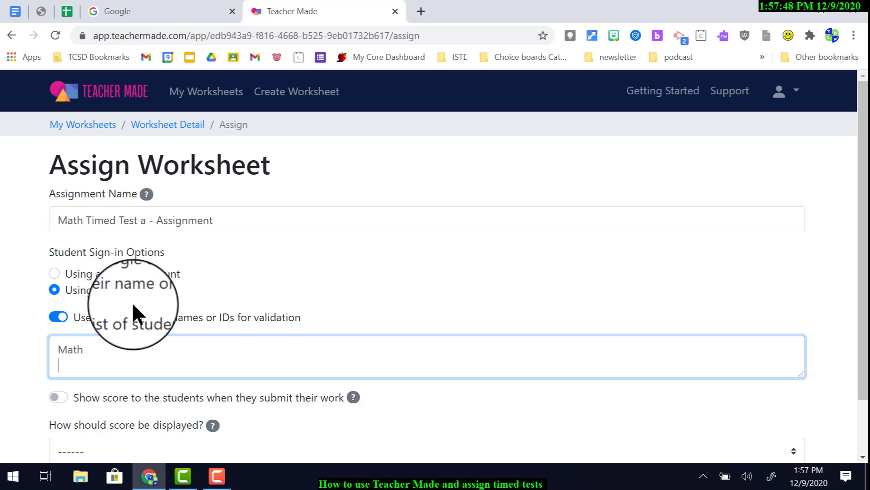
{"action": "type", "text": "Jo"}
{"action": "key", "text": "Return"}
{"action": "type", "text": "Susan \\"}
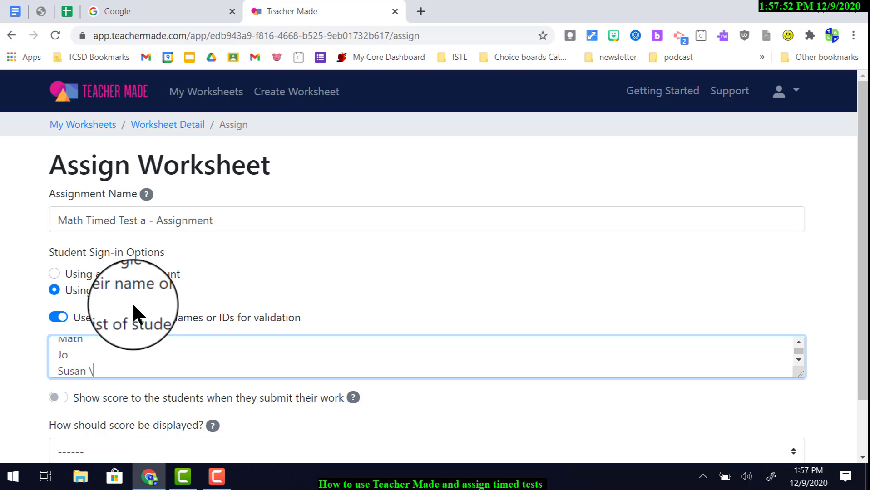
{"action": "key", "text": "BackSpace"}
{"action": "key", "text": "Return"}
{"action": "type", "text": "Mike"}
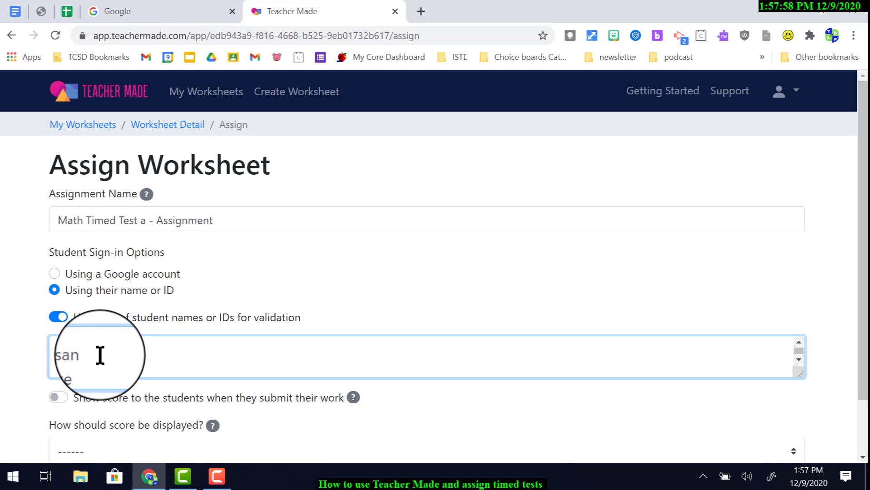
Switch to the Timed Test Roster document in Google Docs, add one more student name at the end, and copy the whole roster.
{"action": "left_click", "coordinate": [11, 15]}
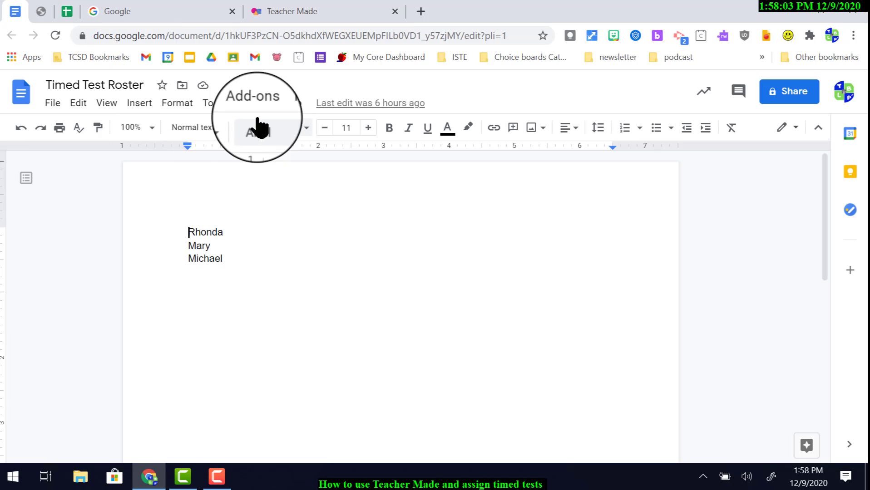
{"action": "left_click", "coordinate": [233, 260]}
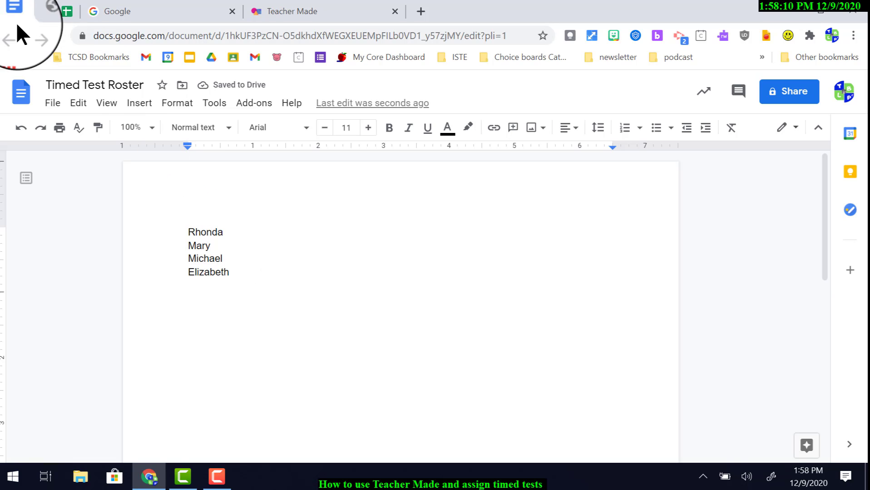
{"action": "key", "text": "ctrl+a"}
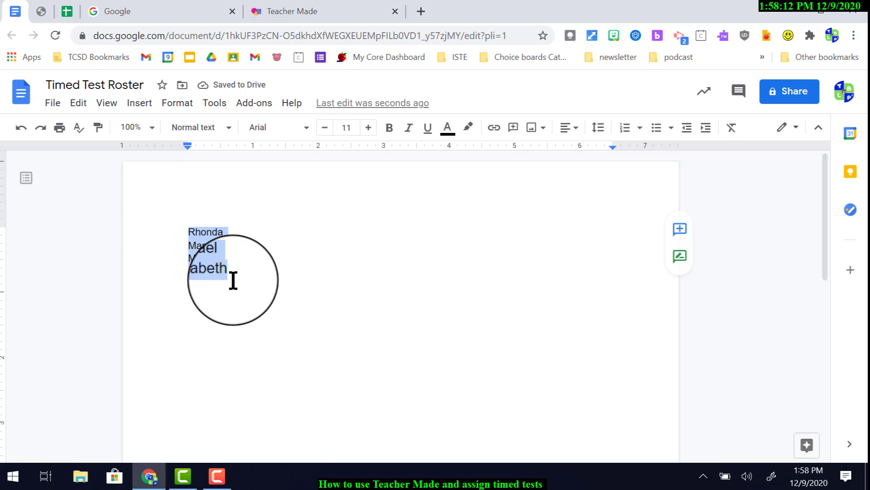
{"action": "right_click", "coordinate": [214, 253]}
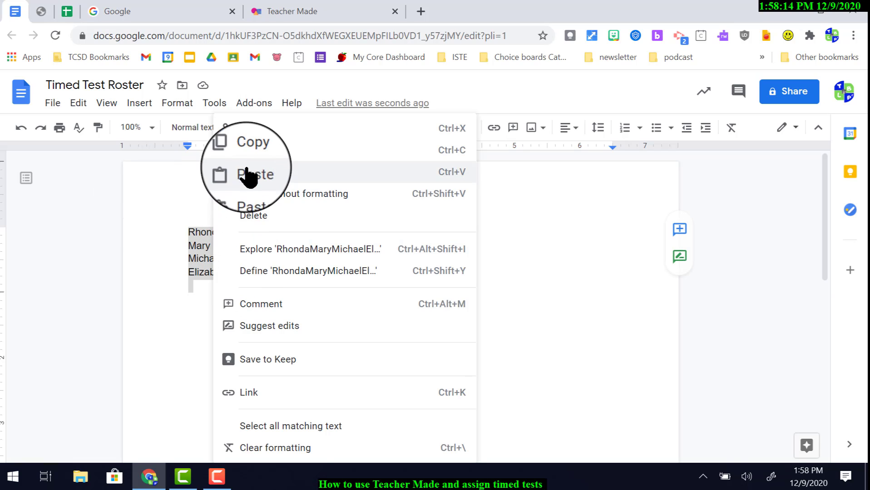
{"action": "left_click", "coordinate": [248, 153]}
Switch back to TeacherMade and paste the copied roster at the end of the student validation list.
{"action": "left_click", "coordinate": [289, 10]}
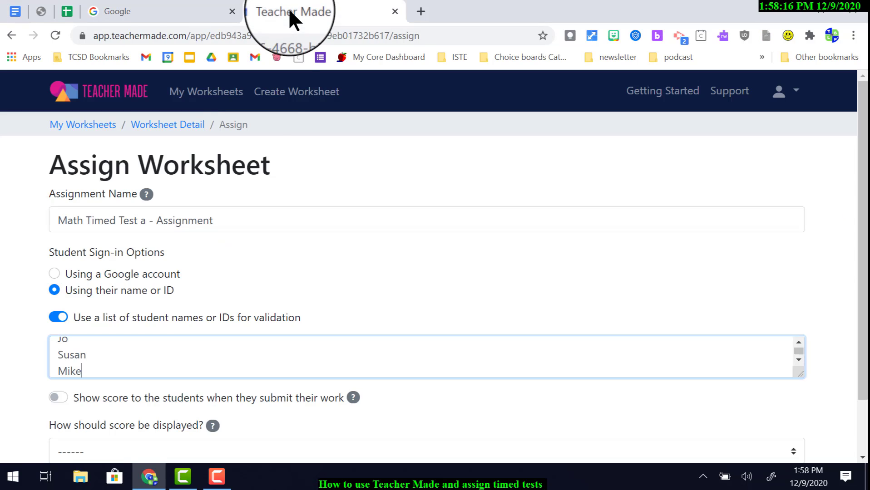
{"action": "left_click", "coordinate": [102, 370]}
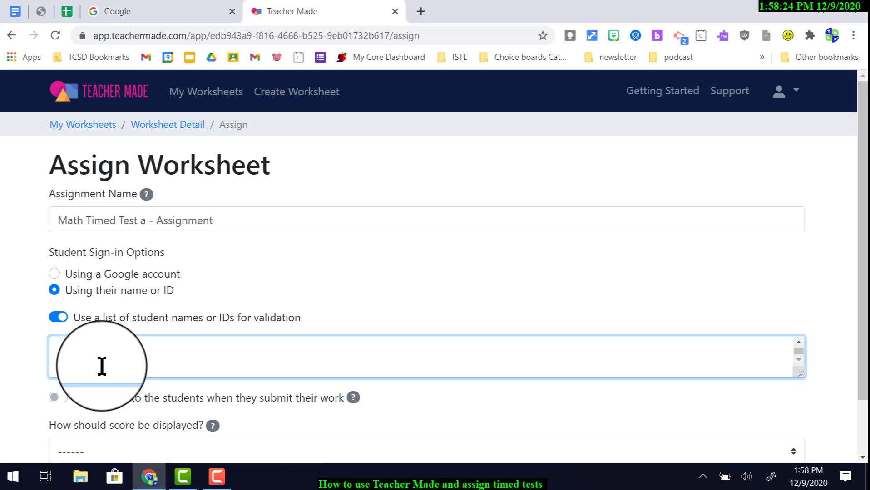
Show students the score only when they submit, display it as Points earned, and create the assignment.
{"action": "scroll", "coordinate": [102, 367], "scroll_direction": "down", "scroll_amount": 2}
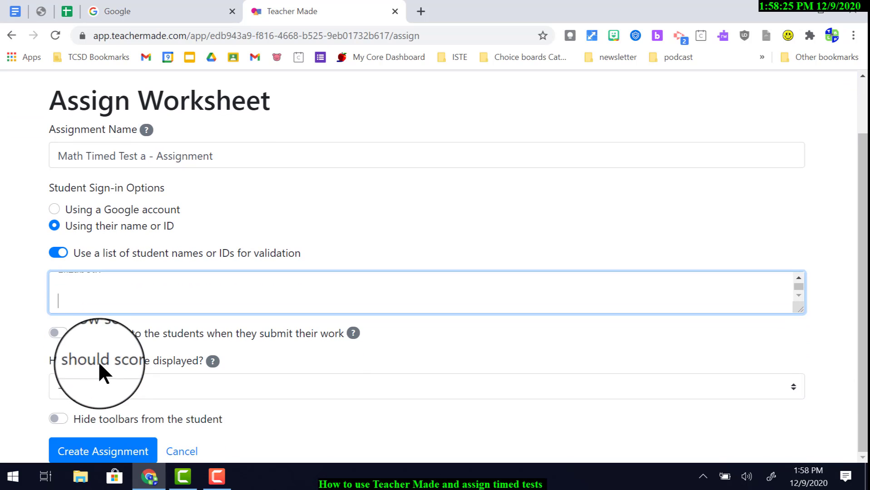
{"action": "left_click", "coordinate": [59, 331]}
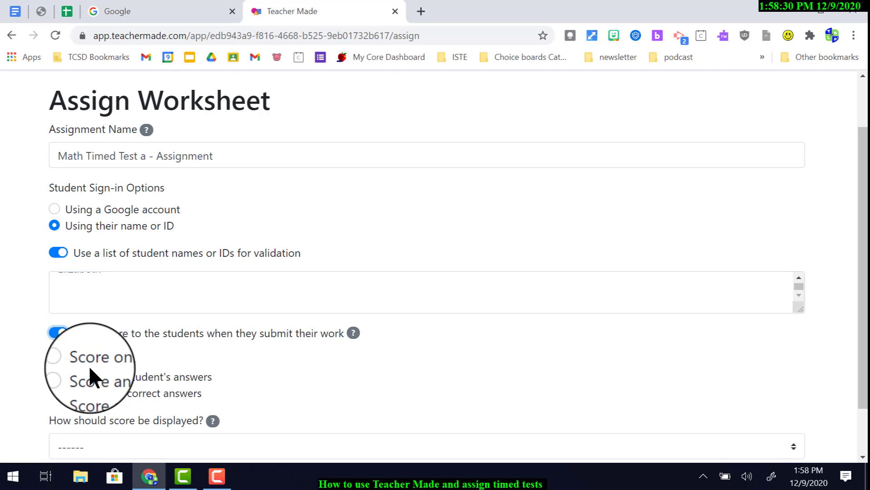
{"action": "left_click", "coordinate": [65, 360]}
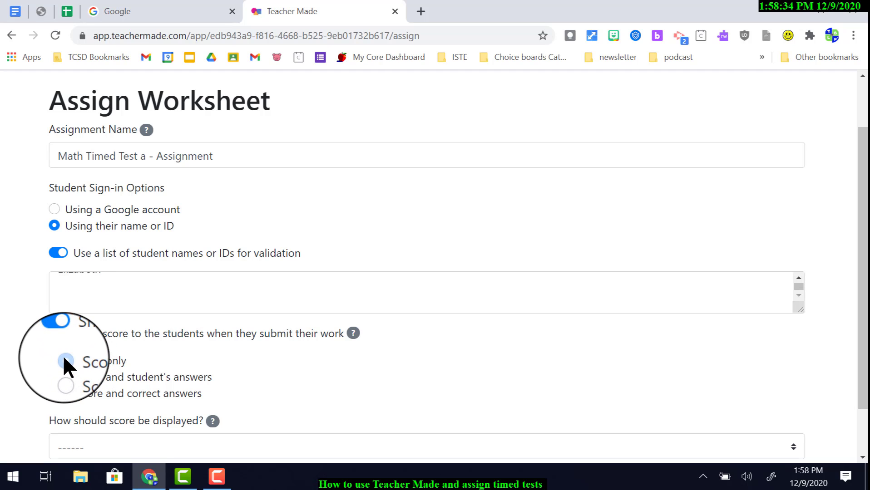
{"action": "scroll", "coordinate": [203, 369], "scroll_direction": "down", "scroll_amount": 1}
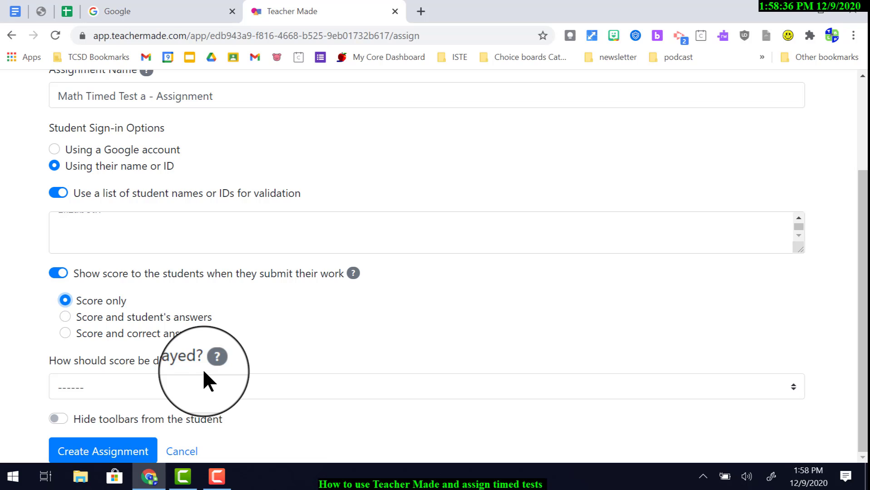
{"action": "left_click", "coordinate": [203, 383]}
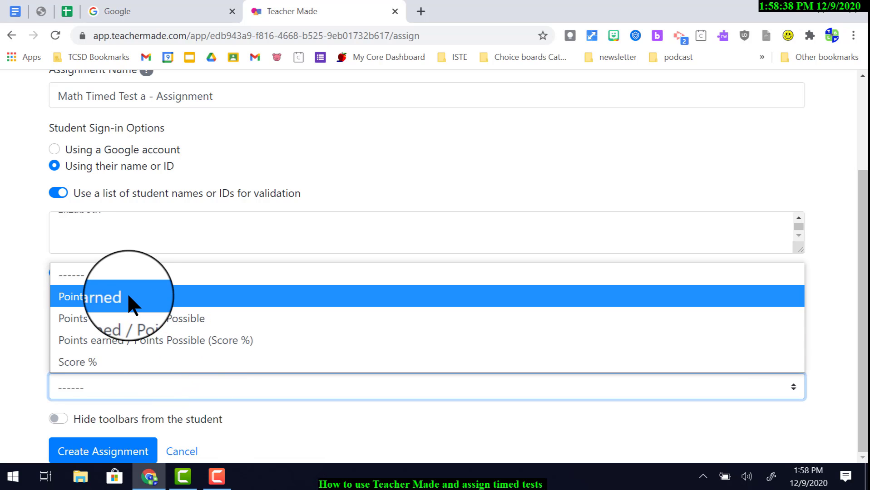
{"action": "left_click", "coordinate": [130, 297]}
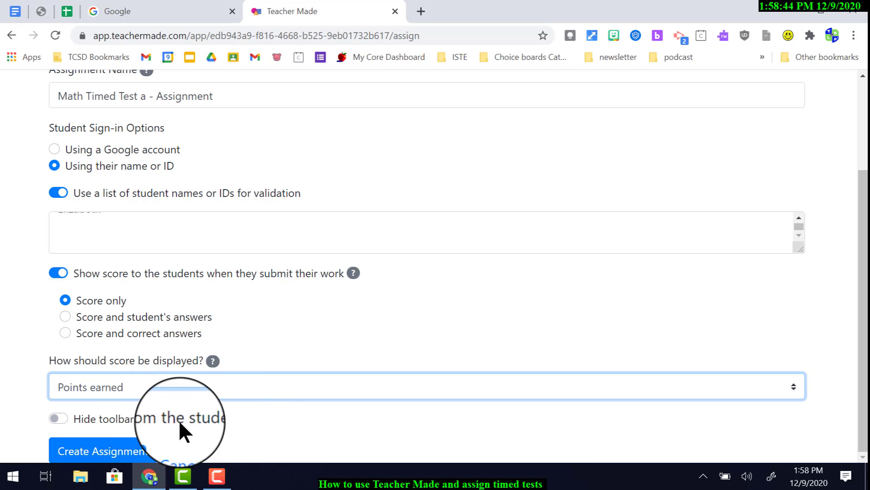
{"action": "left_click", "coordinate": [119, 454]}
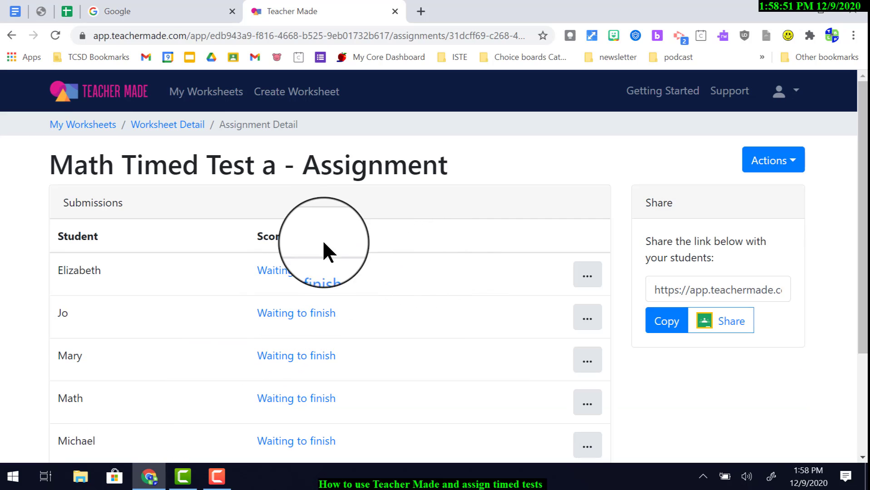
Share the Math Timed Test a assignment to the teacher's test class in Google Classroom and assign it to all students.
{"action": "scroll", "coordinate": [215, 254], "scroll_direction": "down", "scroll_amount": 2}
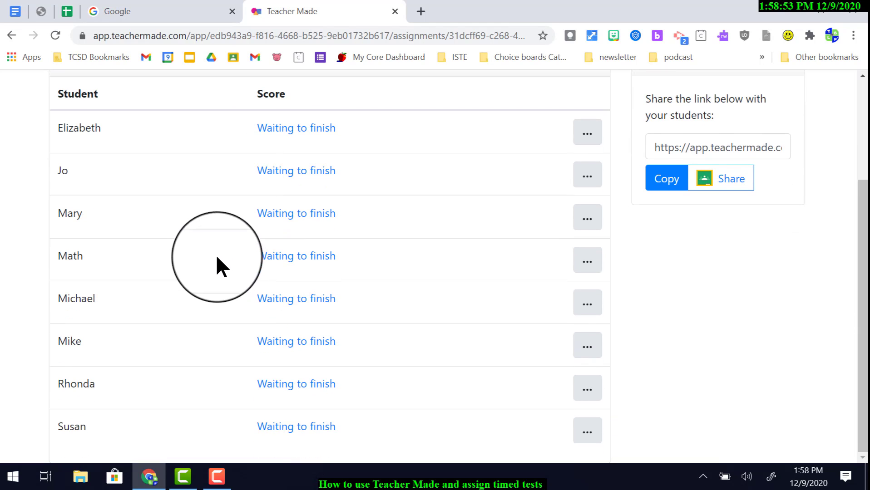
{"action": "scroll", "coordinate": [286, 291], "scroll_direction": "up", "scroll_amount": 2}
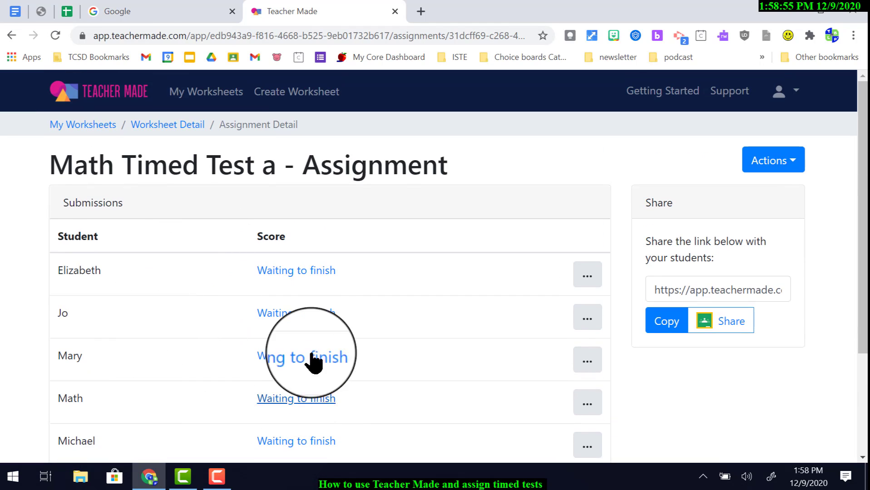
{"action": "scroll", "coordinate": [220, 336], "scroll_direction": "down", "scroll_amount": 3}
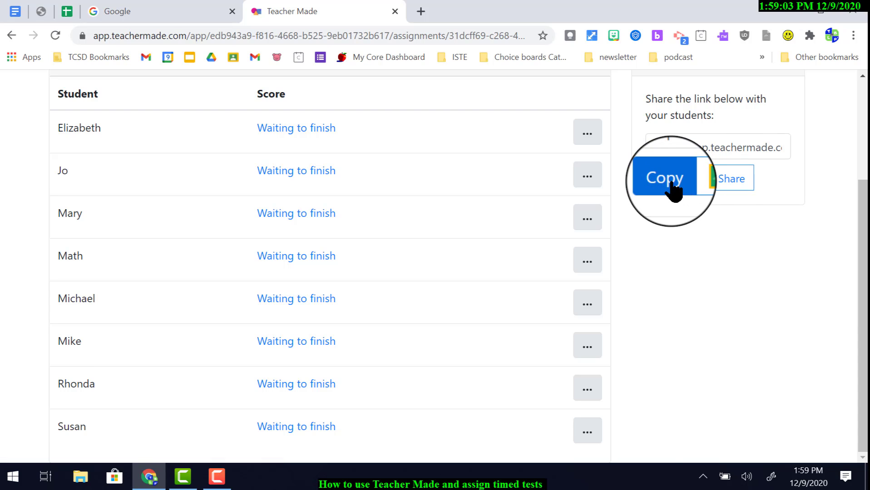
{"action": "left_click", "coordinate": [727, 181]}
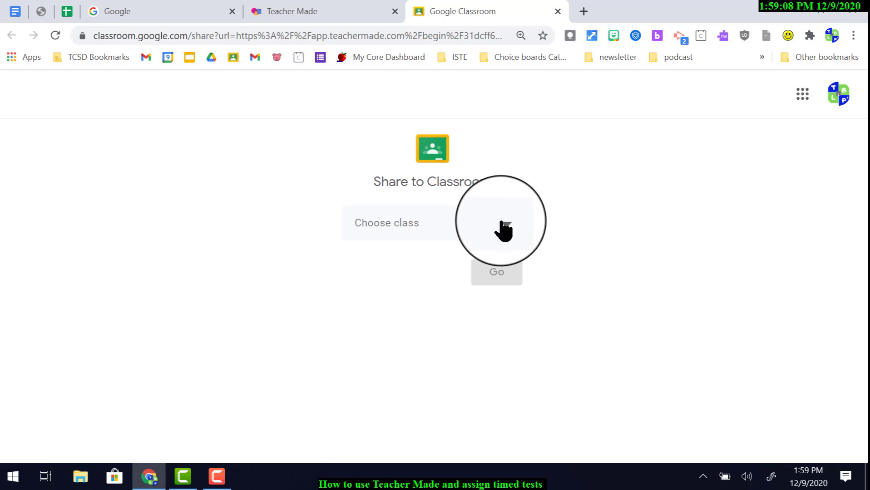
{"action": "left_click", "coordinate": [505, 227]}
{"action": "scroll", "coordinate": [492, 278], "scroll_direction": "down", "scroll_amount": 4}
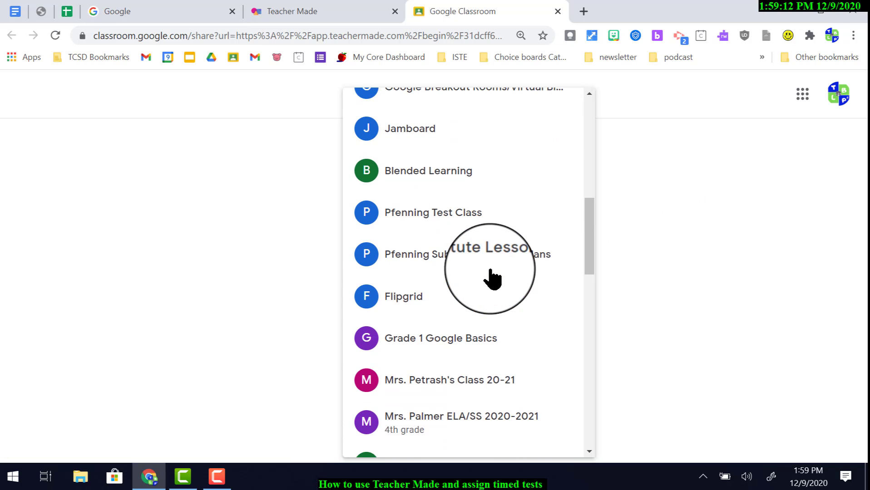
{"action": "left_click", "coordinate": [431, 220]}
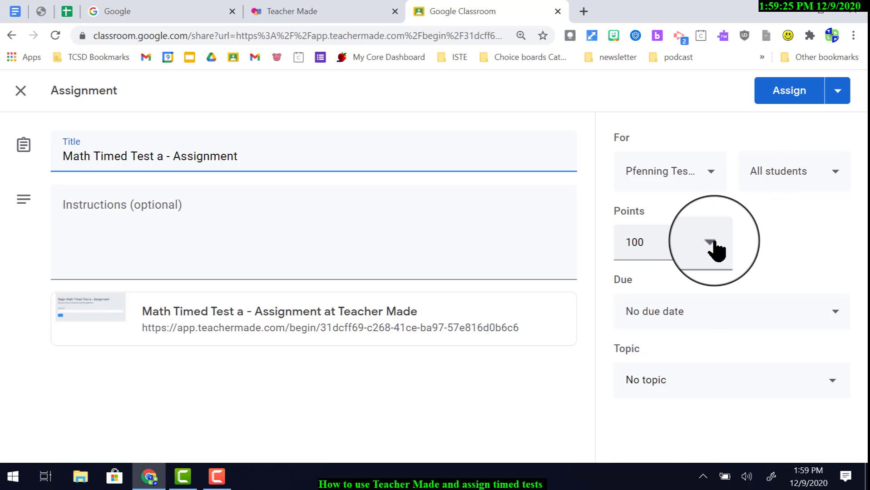
{"action": "left_click", "coordinate": [778, 91]}
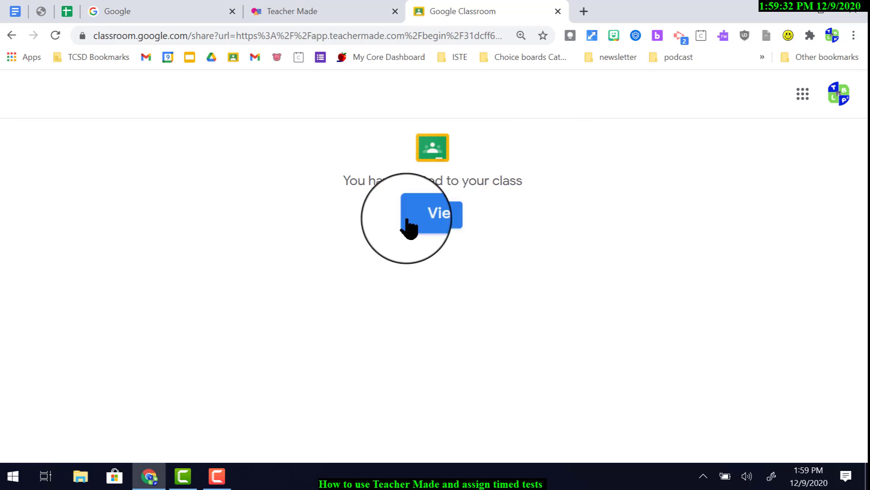
Open the posted Math Timed Test a assignment from the class's classwork and start it with a rostered student's name.
{"action": "left_click", "coordinate": [438, 218]}
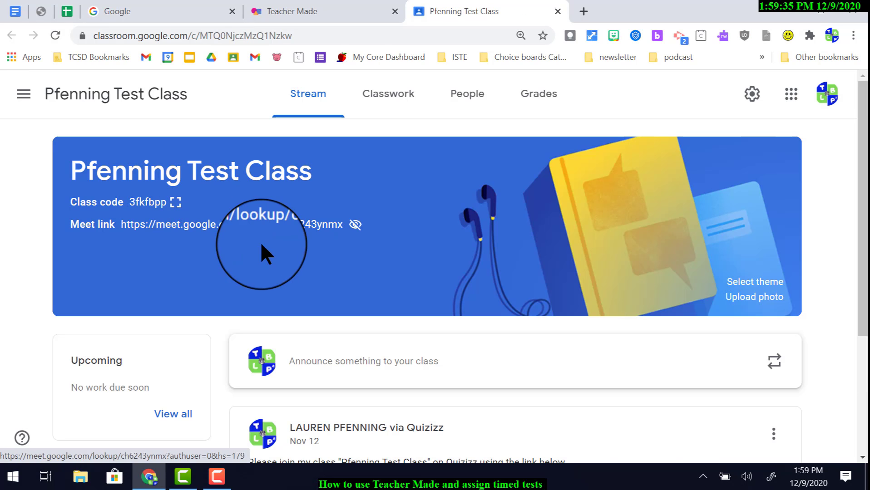
{"action": "left_click", "coordinate": [366, 93]}
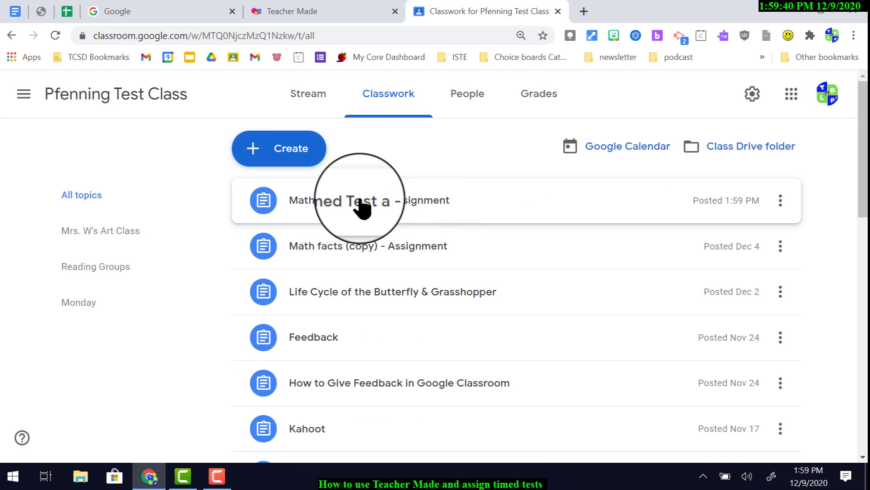
{"action": "left_click", "coordinate": [361, 207]}
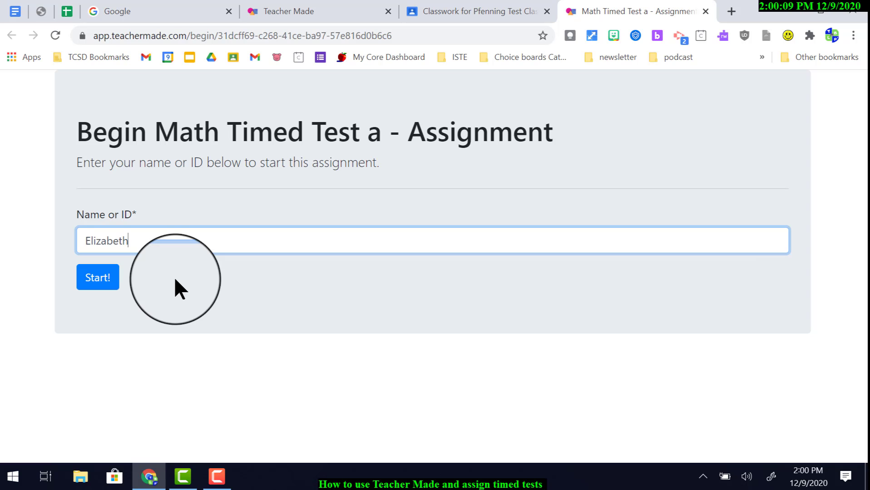
{"action": "left_click", "coordinate": [76, 275]}
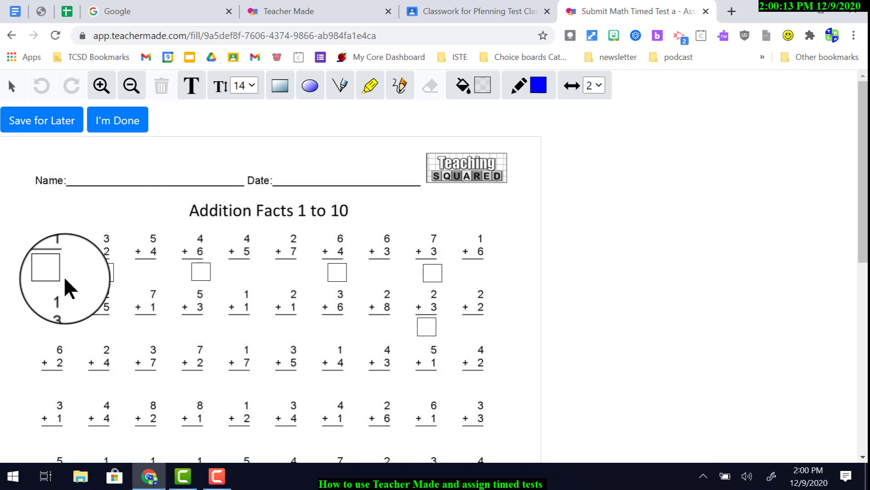
Answer the first three boxes of the addition worksheet with 10, 5 and 10.
{"action": "left_click", "coordinate": [51, 272]}
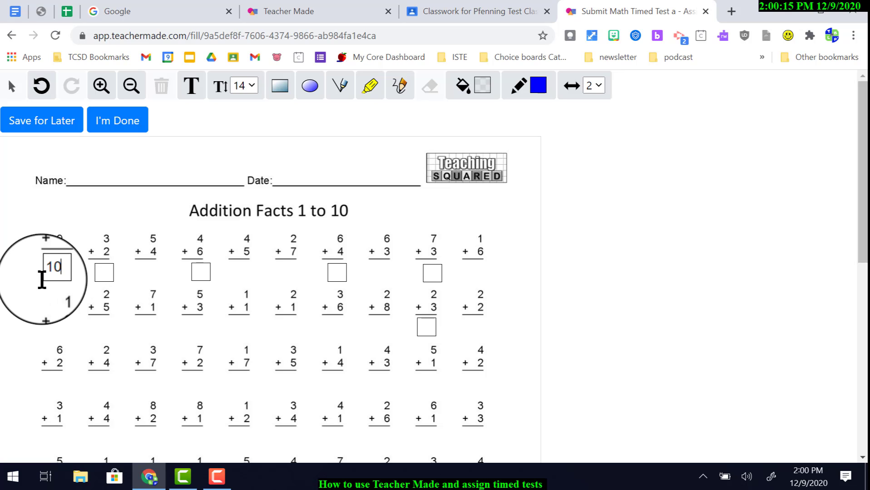
{"action": "left_click", "coordinate": [109, 271]}
{"action": "type", "text": "5"}
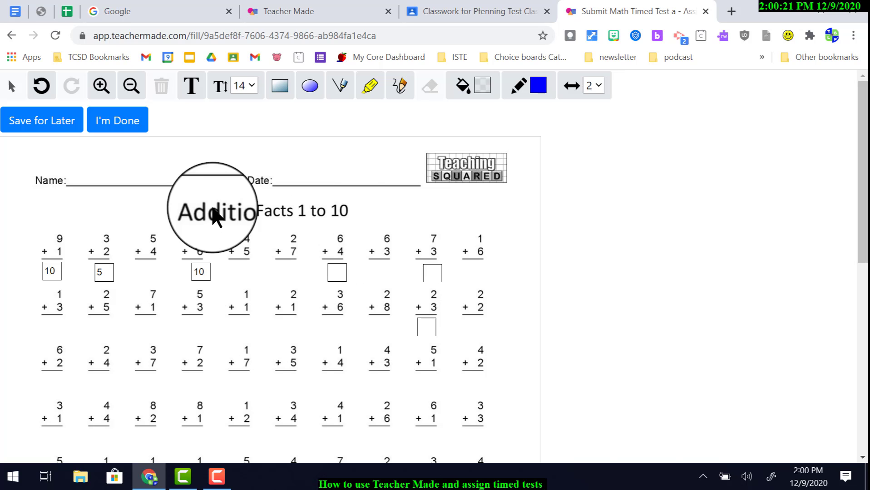
Look over the rest of the worksheet and submit it with the remaining boxes unanswered.
{"action": "scroll", "coordinate": [306, 308], "scroll_direction": "down", "scroll_amount": 4}
{"action": "scroll", "coordinate": [305, 311], "scroll_direction": "down", "scroll_amount": 5}
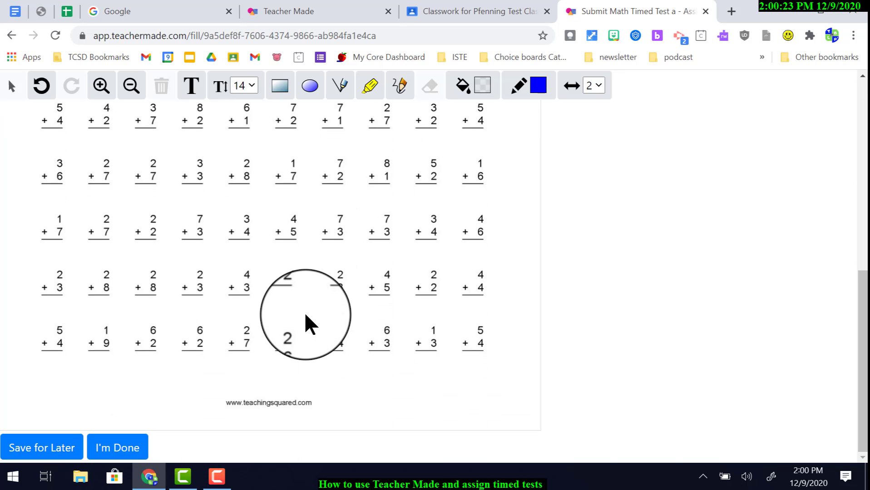
{"action": "scroll", "coordinate": [303, 300], "scroll_direction": "up", "scroll_amount": 7}
{"action": "scroll", "coordinate": [295, 291], "scroll_direction": "up", "scroll_amount": 2}
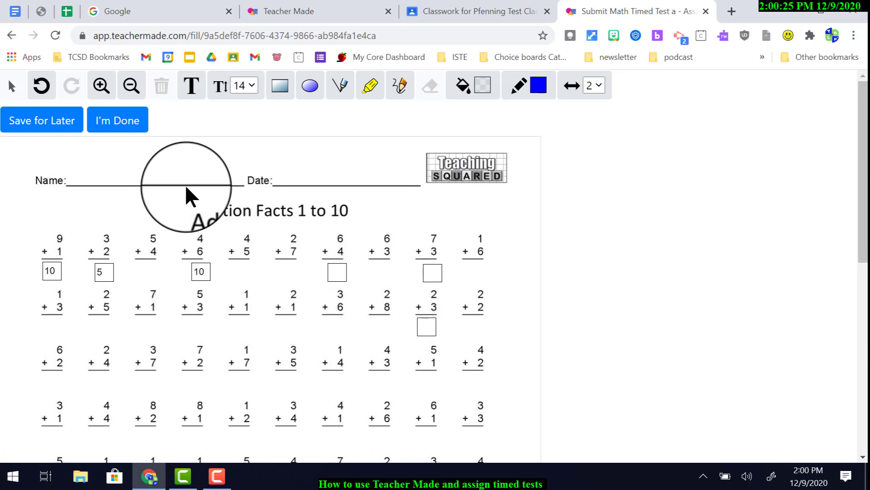
{"action": "left_click", "coordinate": [125, 131]}
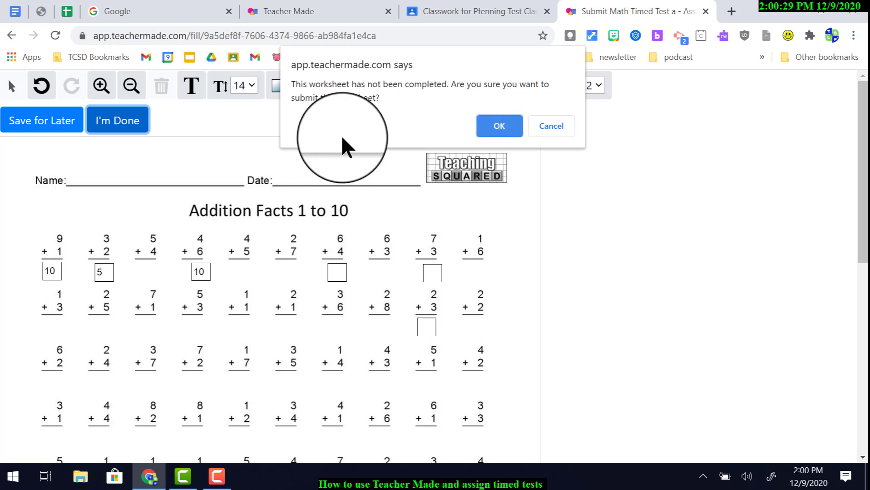
{"action": "left_click", "coordinate": [498, 120]}
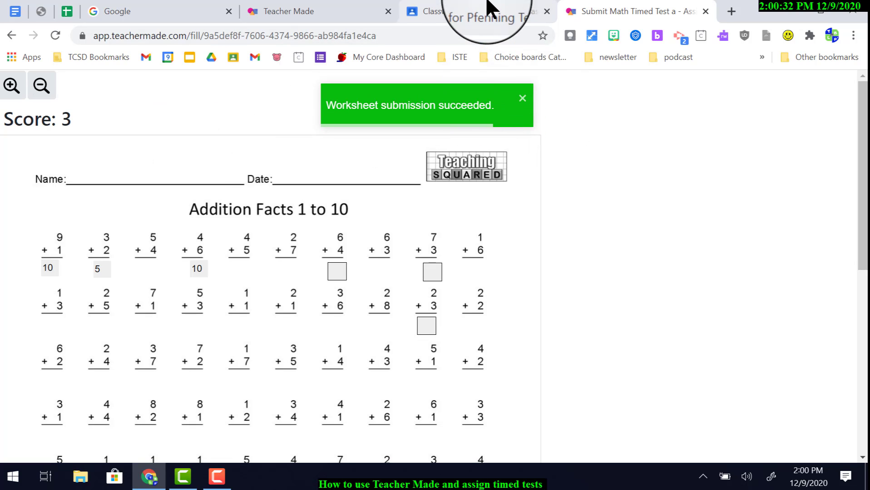
Return to the assignment's submissions in TeacherMade and review the submitted student's worksheet.
{"action": "left_click", "coordinate": [341, 15]}
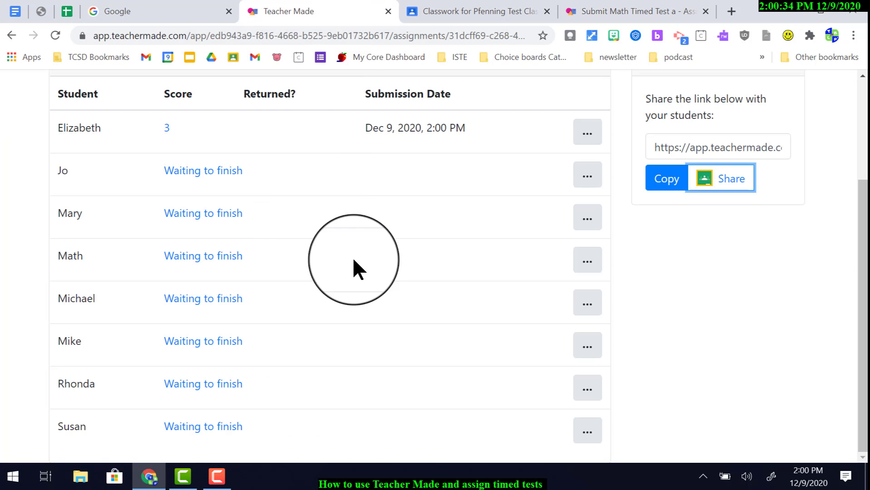
{"action": "scroll", "coordinate": [291, 305], "scroll_direction": "up", "scroll_amount": 3}
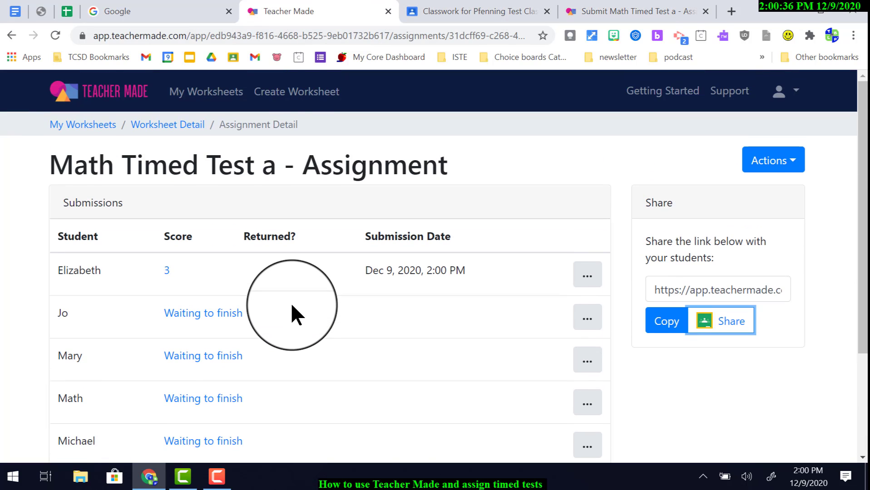
{"action": "scroll", "coordinate": [291, 303], "scroll_direction": "down", "scroll_amount": 3}
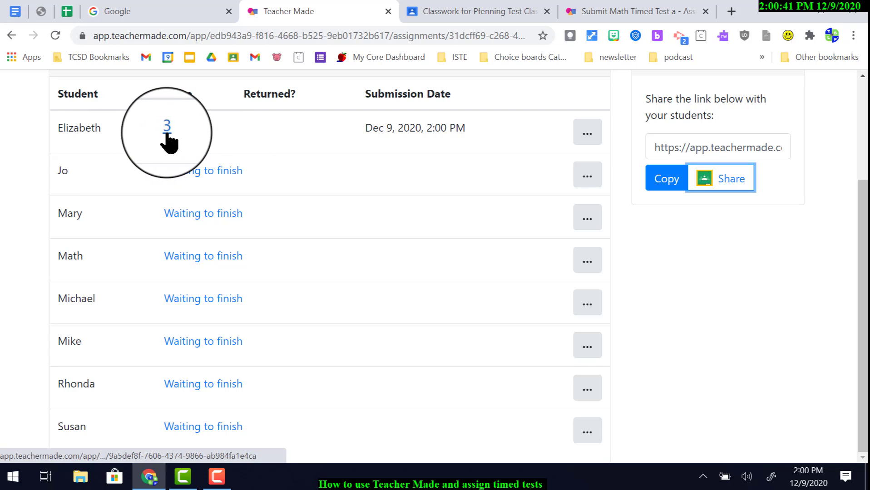
{"action": "left_click", "coordinate": [587, 134]}
{"action": "left_click", "coordinate": [620, 168]}
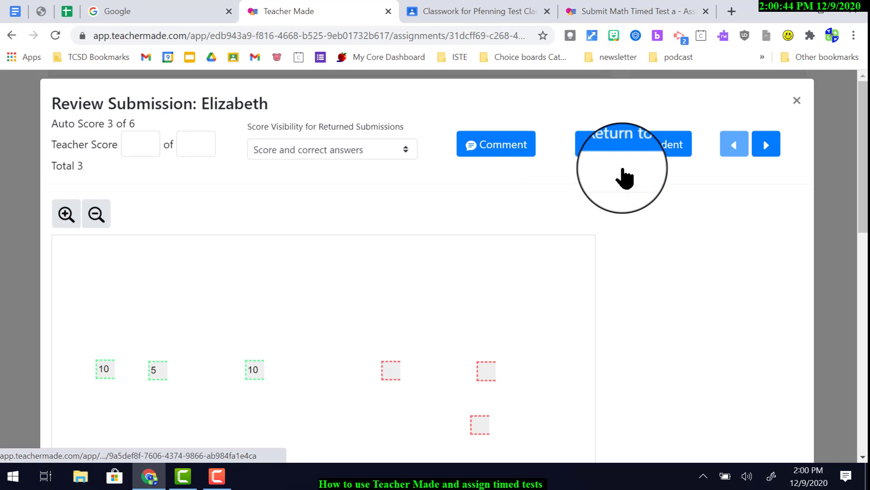
{"action": "scroll", "coordinate": [291, 323], "scroll_direction": "down", "scroll_amount": 5}
{"action": "scroll", "coordinate": [292, 320], "scroll_direction": "up", "scroll_amount": 4}
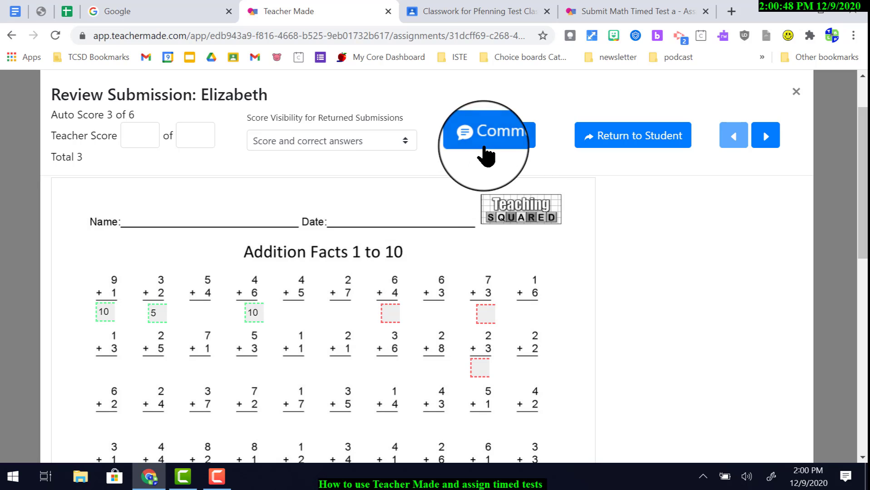
Add the comment "Let's try this again." to the submission and return it to the student.
{"action": "left_click", "coordinate": [486, 133]}
{"action": "left_click", "coordinate": [462, 240]}
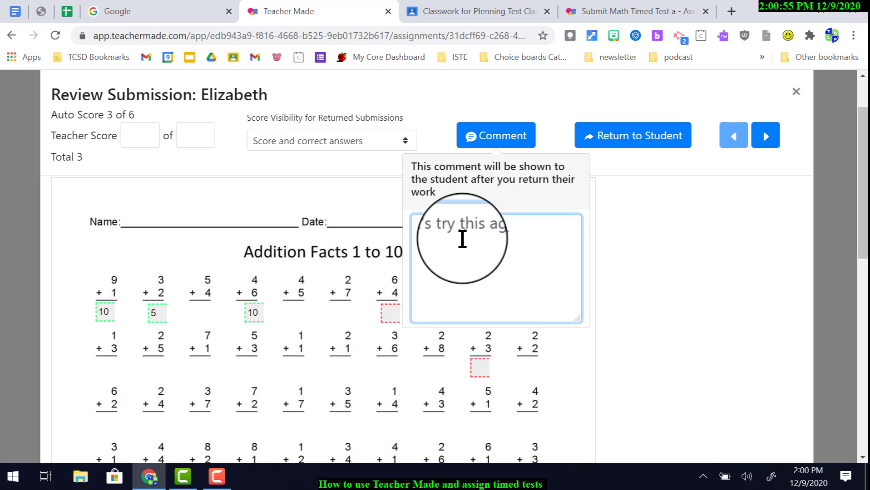
{"action": "type", "text": "Let's try this again."}
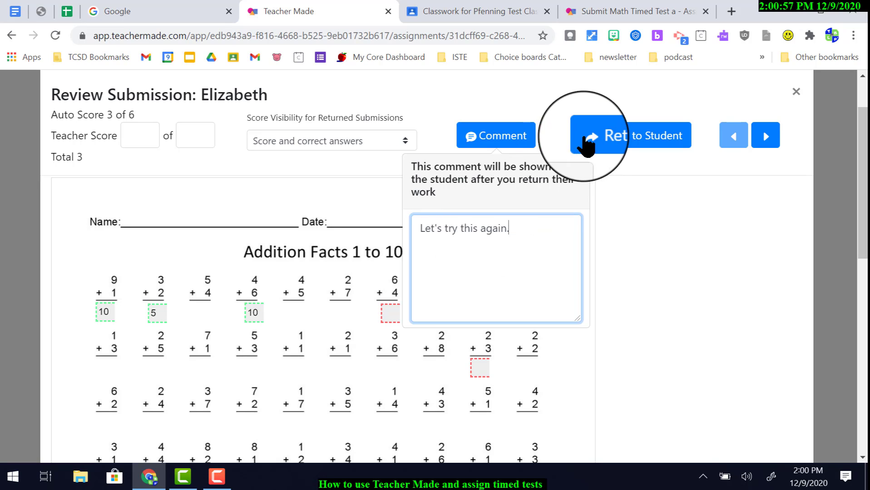
{"action": "left_click", "coordinate": [653, 180]}
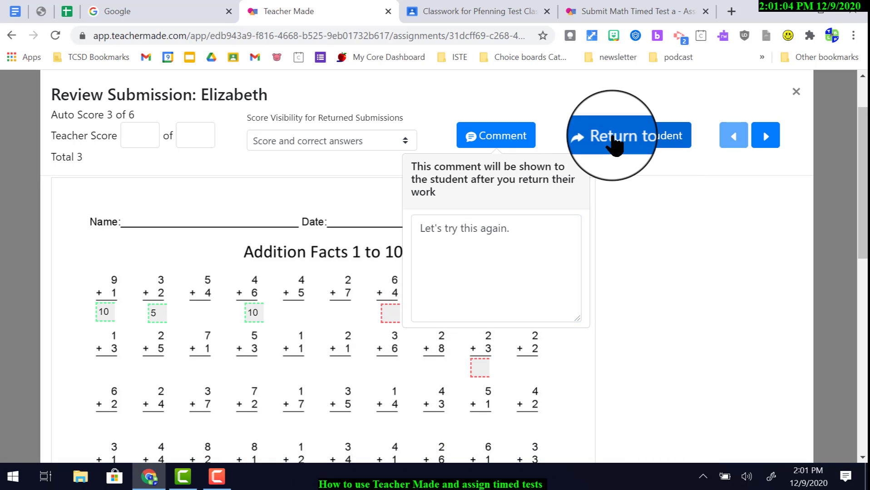
{"action": "left_click", "coordinate": [616, 145]}
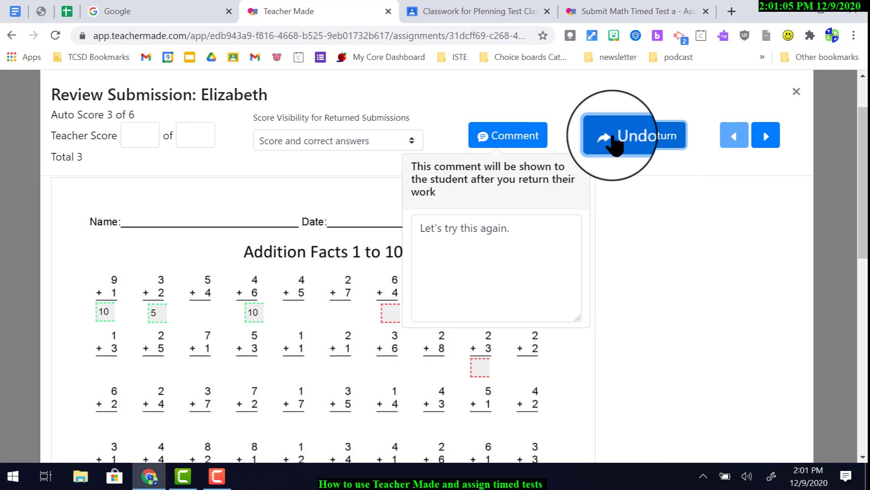
Undo the return of the reviewed submission and return it to the student again.
{"action": "left_click", "coordinate": [616, 145]}
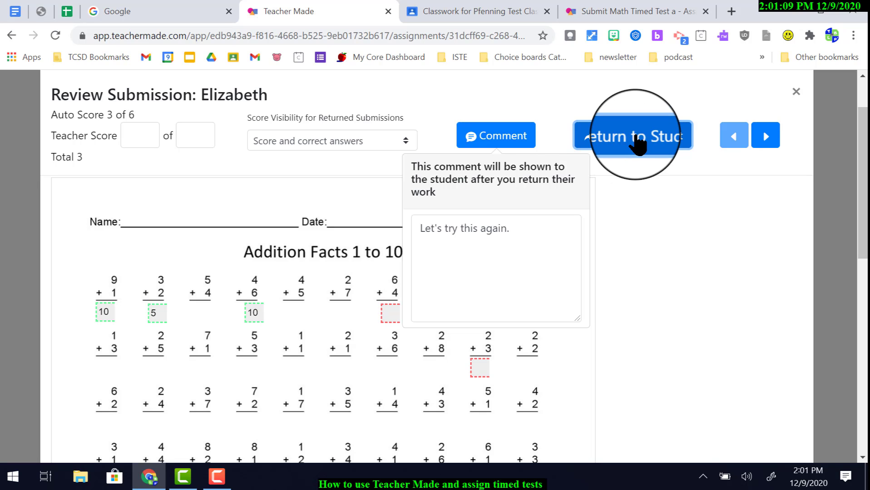
{"action": "left_click", "coordinate": [639, 143]}
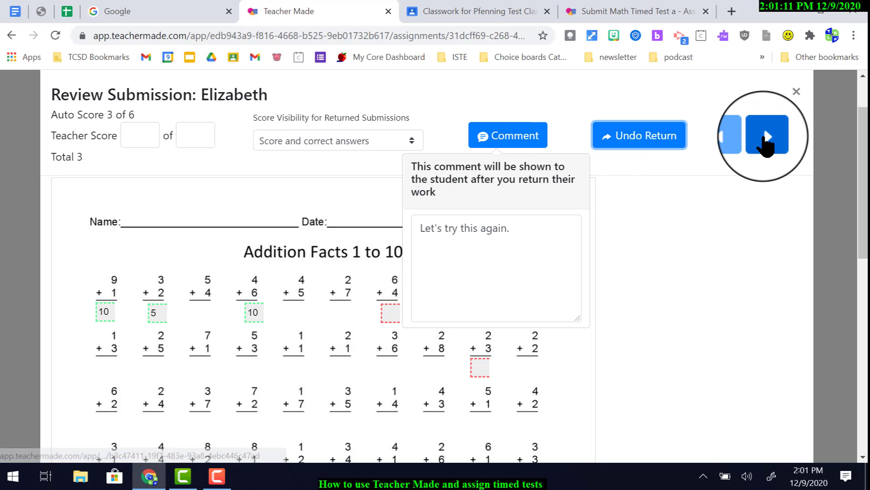
View other students' submission pages, moving forward through the list, and close the review.
{"action": "left_click", "coordinate": [766, 136]}
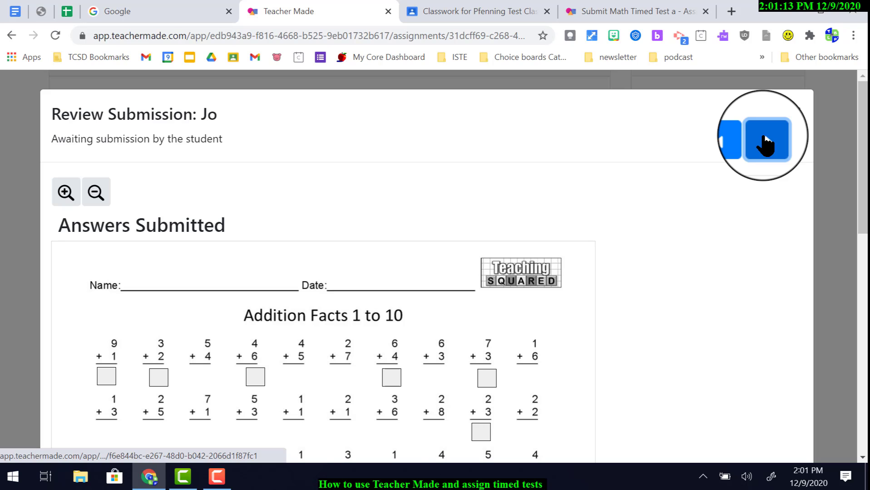
{"action": "left_click", "coordinate": [766, 142]}
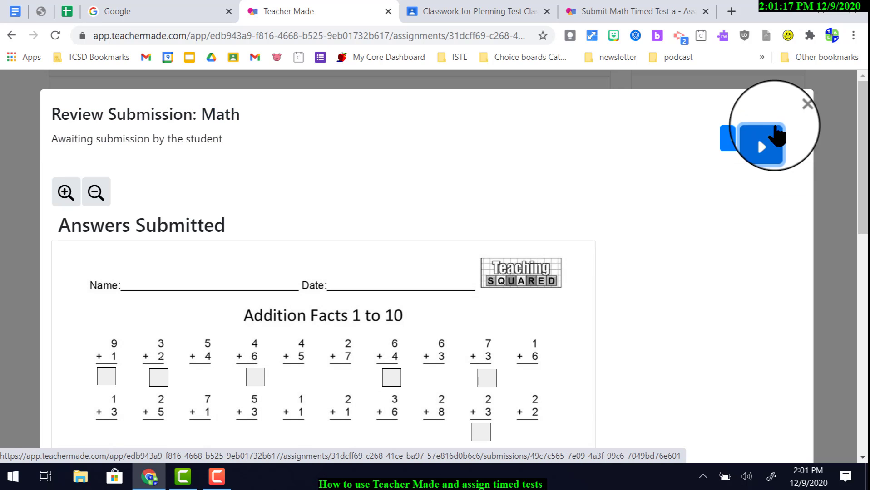
{"action": "left_click", "coordinate": [797, 112]}
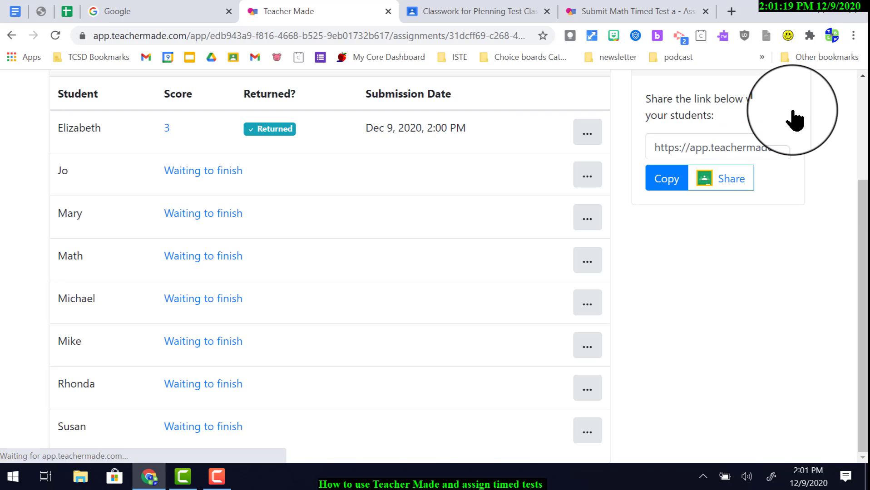
Reset the returned submission, using the option that clears all the student's previous answers so they start again.
{"action": "scroll", "coordinate": [592, 200], "scroll_direction": "up", "scroll_amount": 2}
{"action": "left_click", "coordinate": [589, 200]}
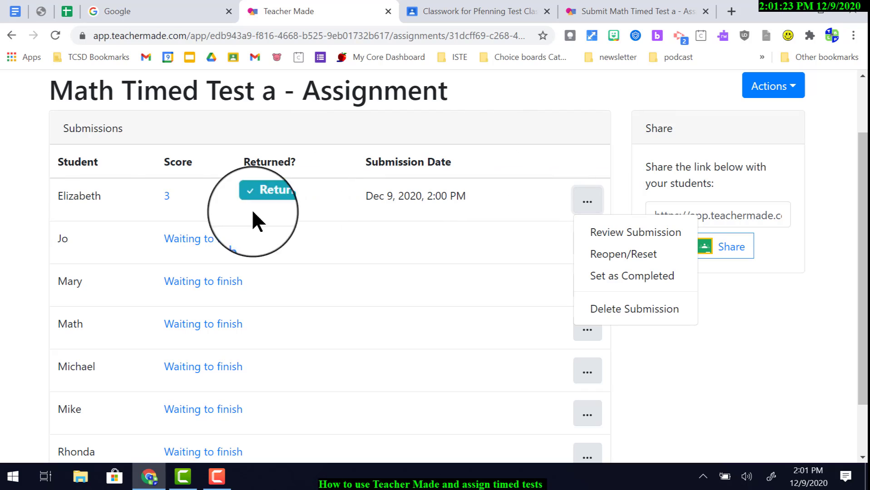
{"action": "left_click", "coordinate": [649, 260]}
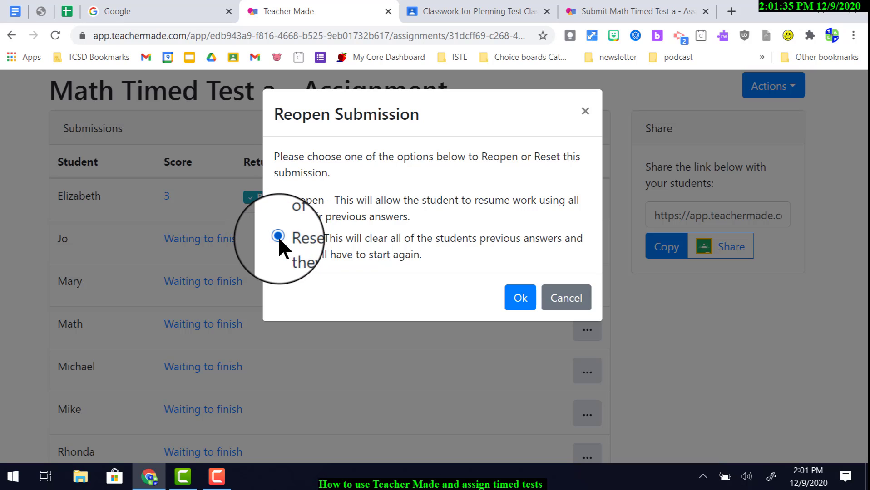
{"action": "left_click", "coordinate": [518, 301]}
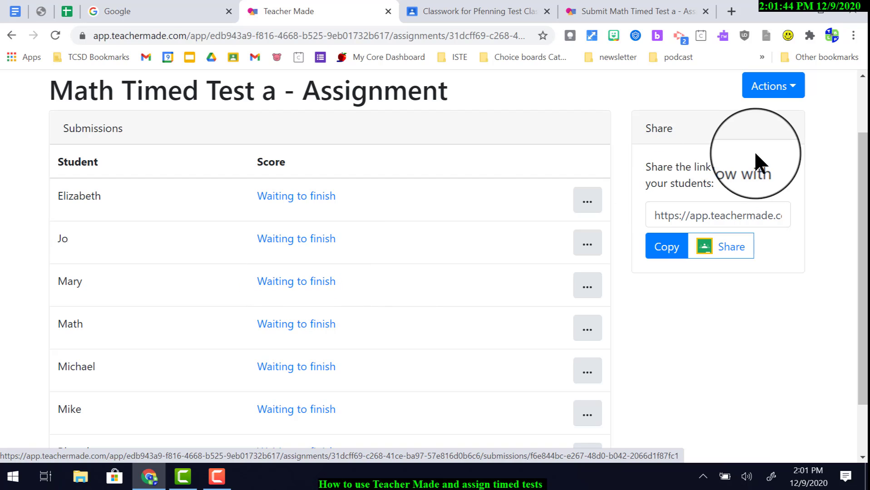
Export the assignment's scores to the CSV file math-timed-test-a-assignment-score on the Desktop and view it in Excel, closing it when done.
{"action": "left_click", "coordinate": [766, 91]}
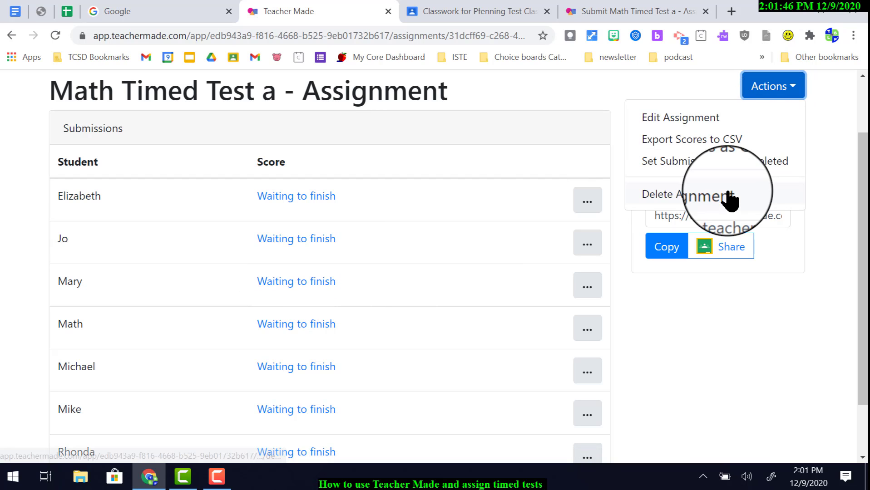
{"action": "left_click", "coordinate": [786, 78]}
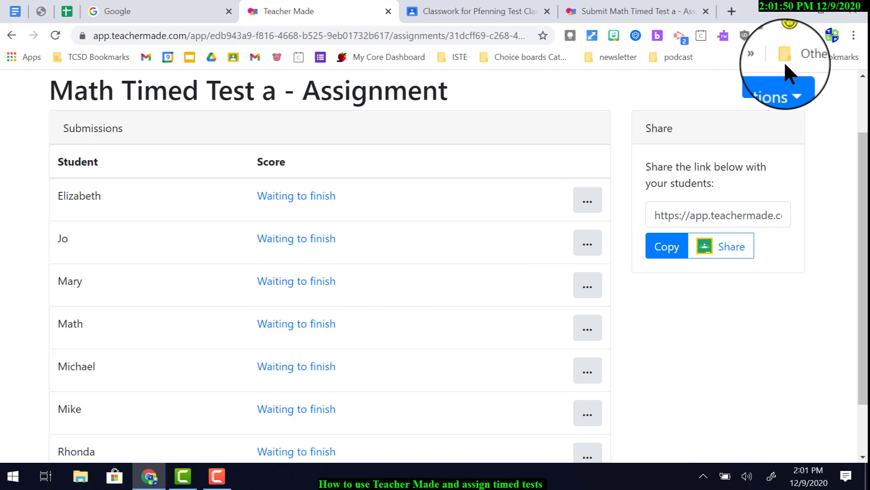
{"action": "left_click", "coordinate": [777, 90]}
{"action": "scroll", "coordinate": [744, 163], "scroll_direction": "up", "scroll_amount": 2}
{"action": "scroll", "coordinate": [744, 164], "scroll_direction": "down", "scroll_amount": 1}
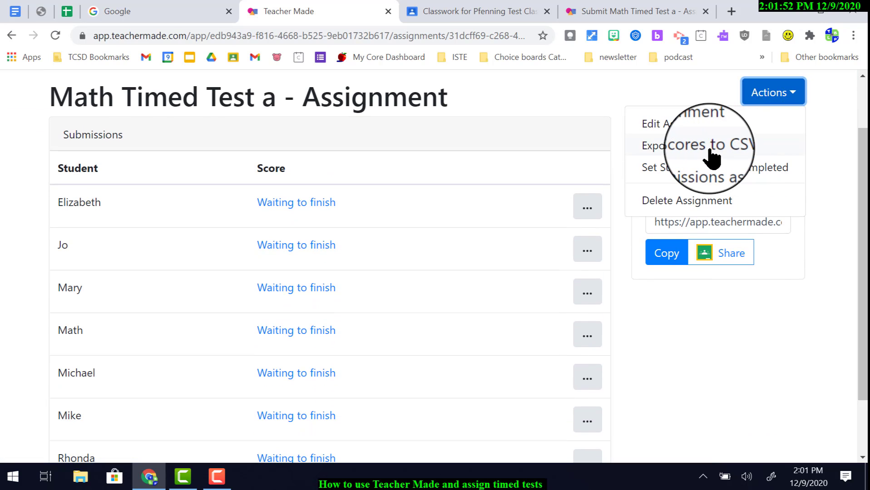
{"action": "left_click", "coordinate": [713, 157]}
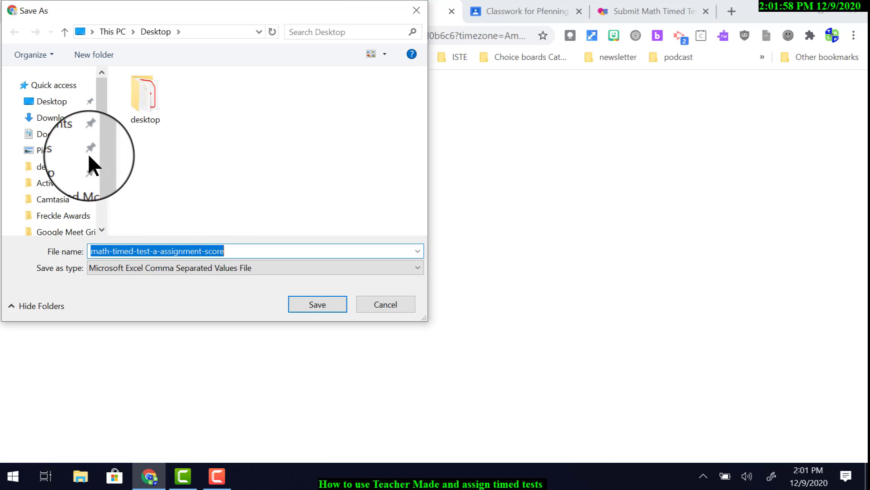
{"action": "left_click", "coordinate": [59, 105]}
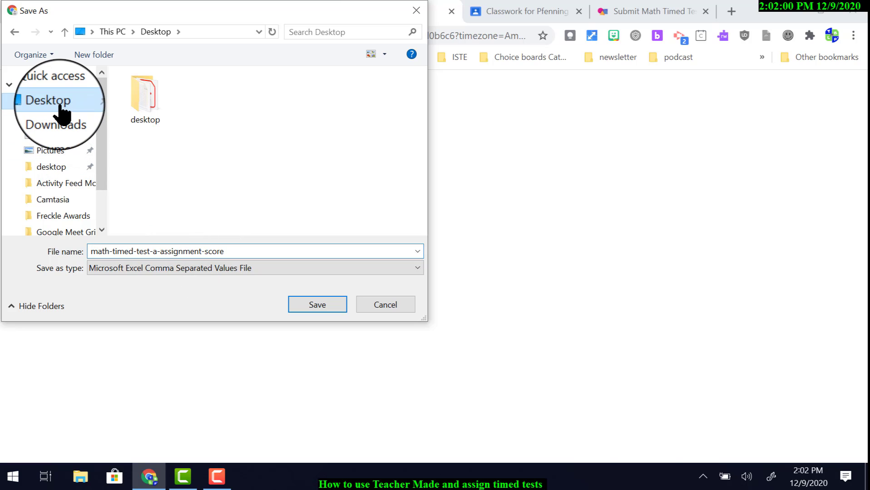
{"action": "left_click", "coordinate": [315, 304]}
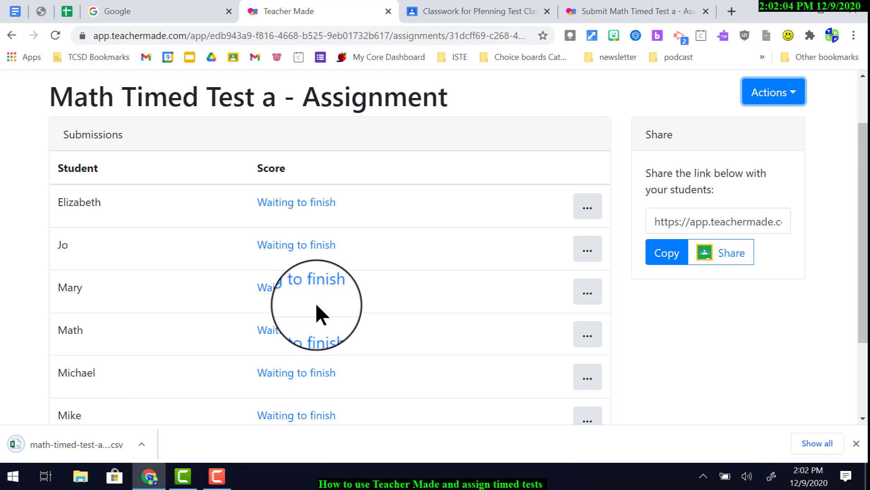
{"action": "left_click", "coordinate": [90, 443]}
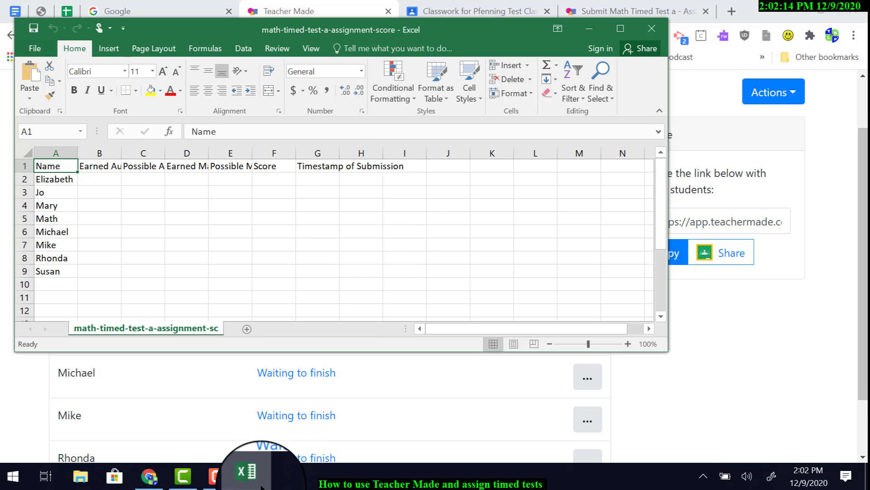
{"action": "left_click", "coordinate": [652, 27]}
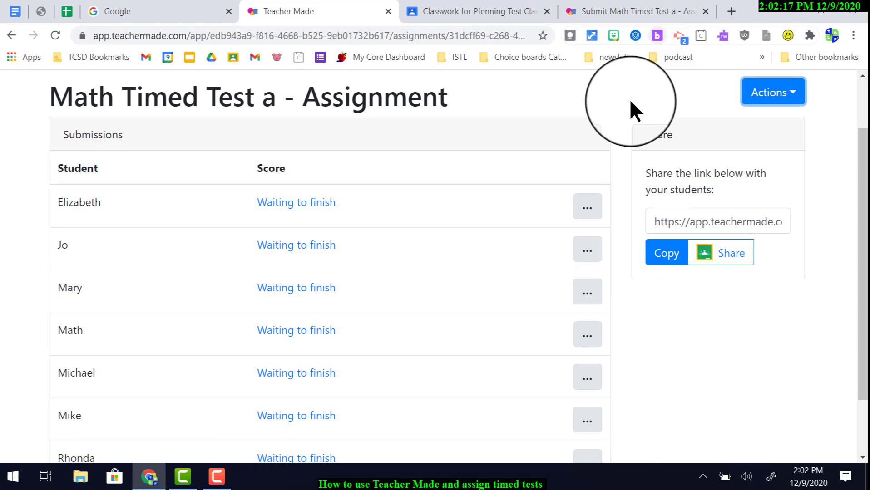
Set the first listed student's submission as completed and confirm the change.
{"action": "left_click", "coordinate": [586, 210]}
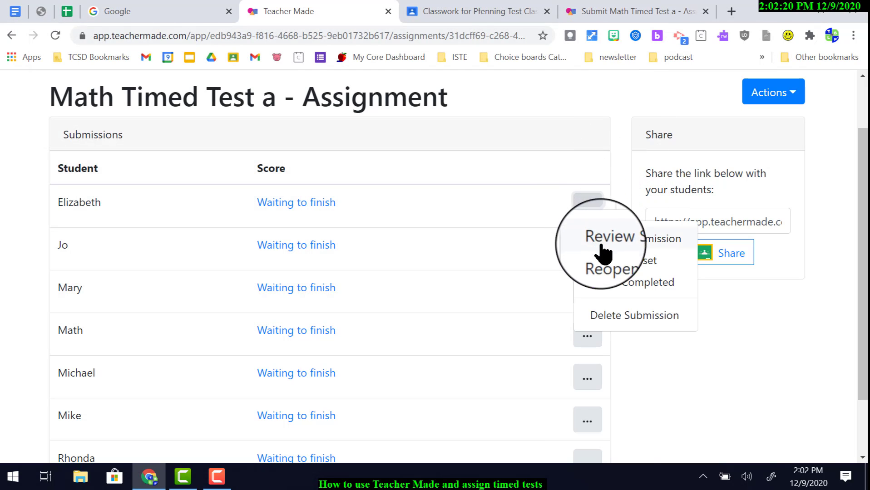
{"action": "left_click", "coordinate": [615, 285]}
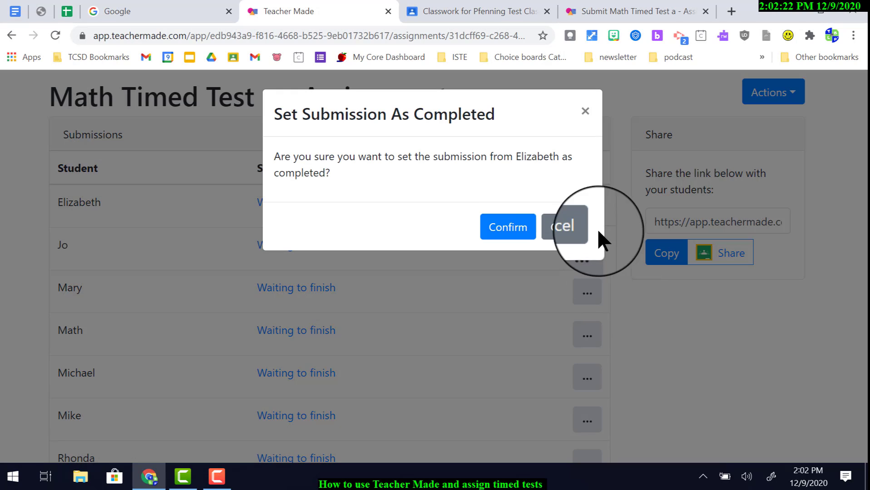
{"action": "left_click", "coordinate": [511, 230]}
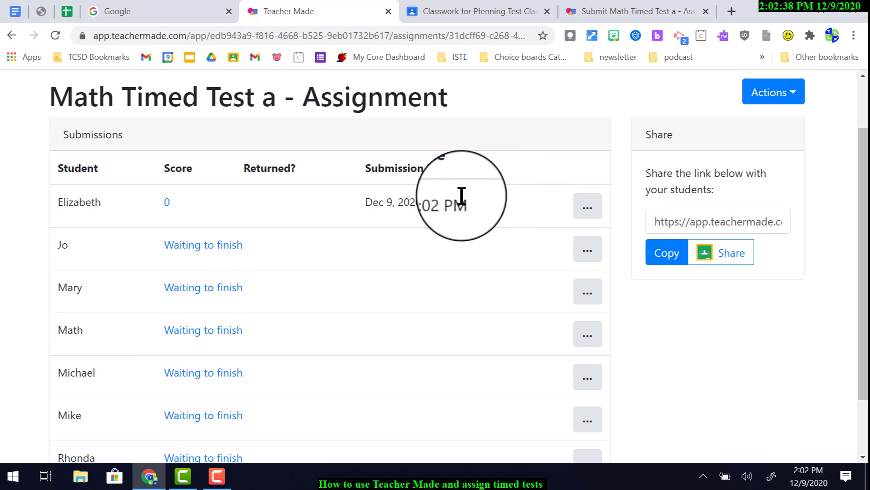
{"action": "scroll", "coordinate": [462, 196], "scroll_direction": "up", "scroll_amount": 2}
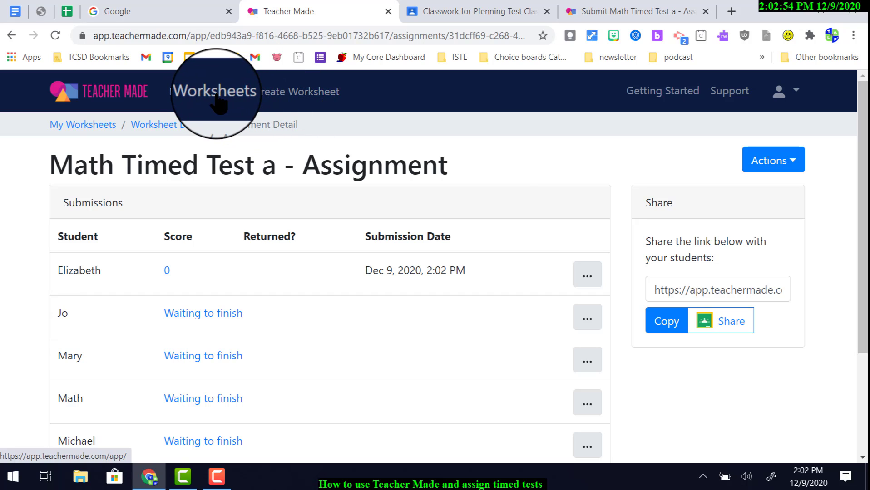
{"action": "scroll", "coordinate": [575, 212], "scroll_direction": "down", "scroll_amount": 3}
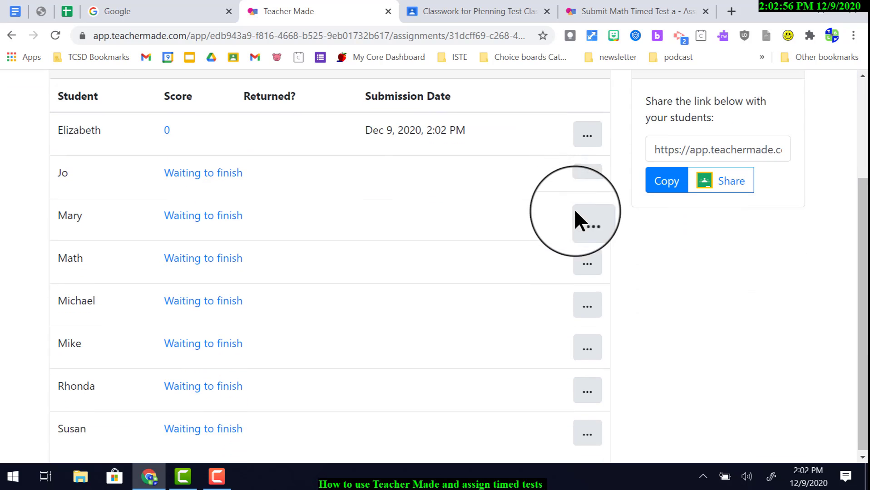